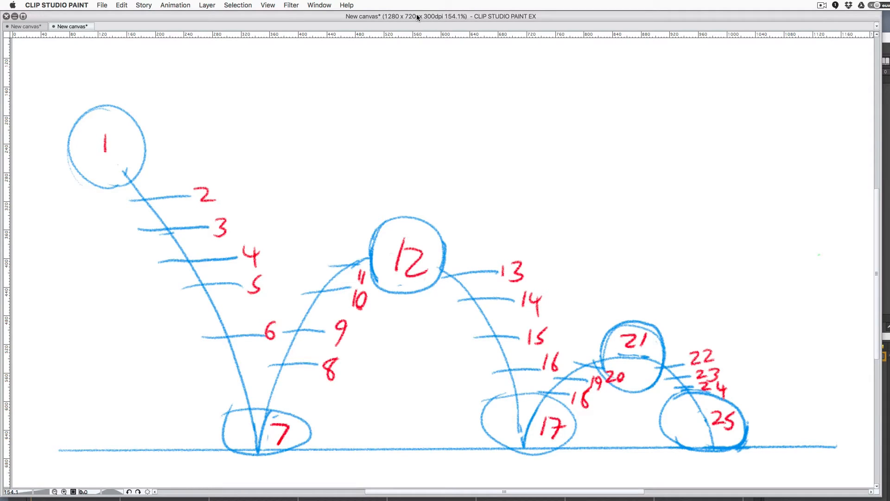
Step: Move the Clip Studio Paint arc chart window down to reveal the Untitled.moho project behind it
{"action": "left_click_drag", "start_coordinate": [417, 17], "coordinate": [419, 89]}
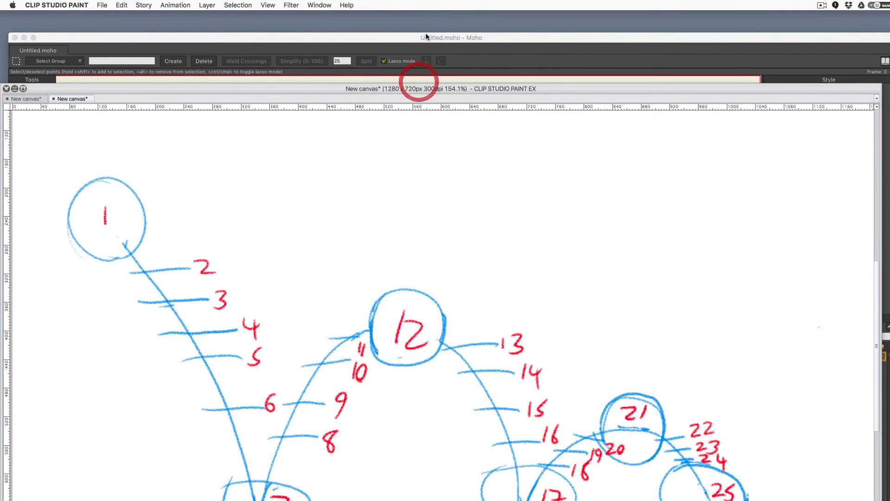
Step: Bring Moho forward and draw a green-filled circle with the ellipse tool near the frame's top
{"action": "left_click", "coordinate": [426, 36]}
{"action": "left_click_drag", "start_coordinate": [426, 37], "coordinate": [417, 14]}
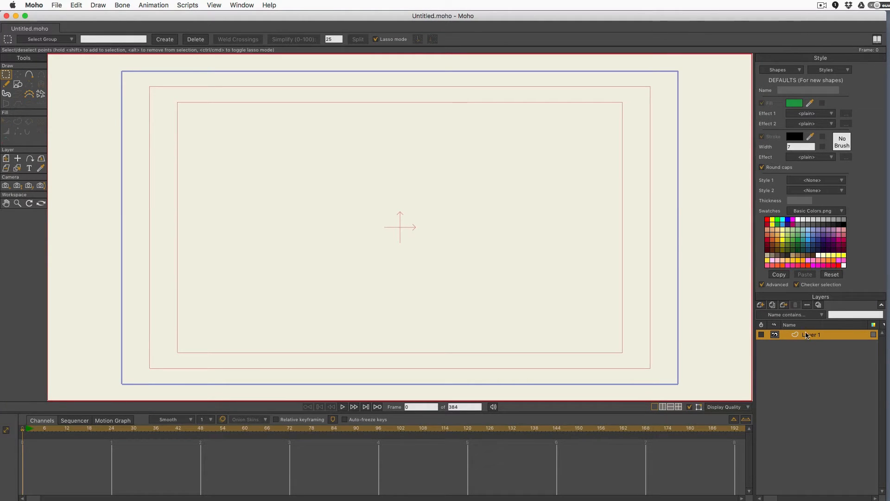
{"action": "left_click", "coordinate": [17, 84]}
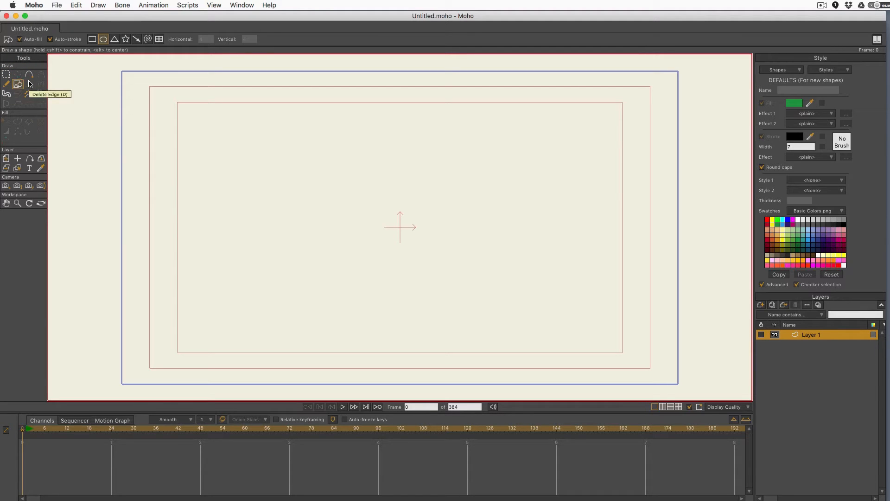
{"action": "left_click", "coordinate": [798, 239]}
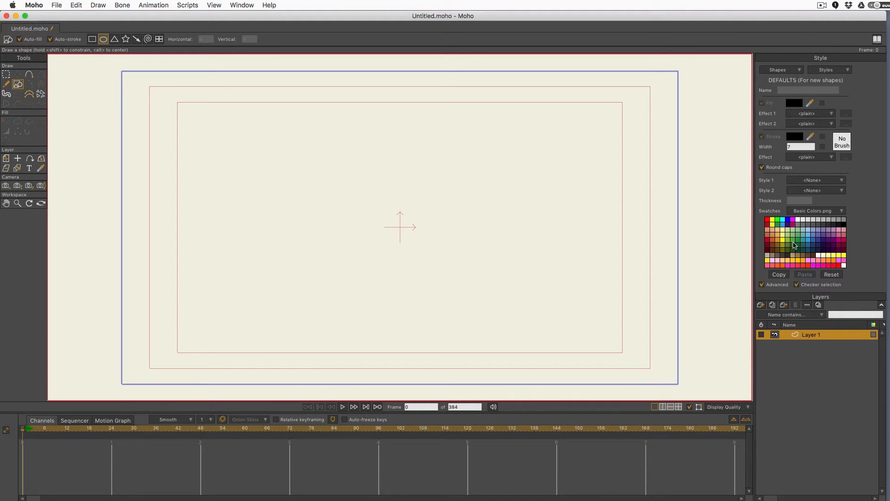
{"action": "left_click", "coordinate": [791, 242]}
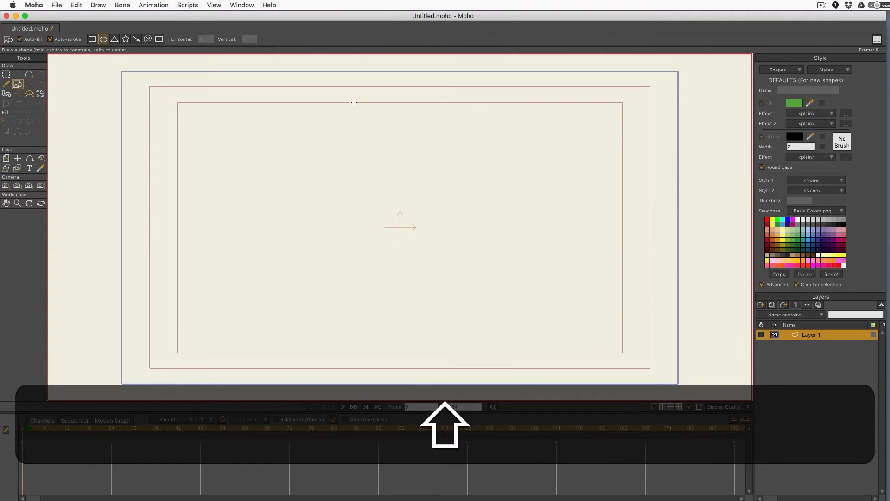
{"action": "mouse_move", "coordinate": [355, 101]}
{"action": "left_mouse_down"}
{"action": "mouse_move", "coordinate": [433, 169]}
{"action": "mouse_move", "coordinate": [421, 160]}
{"action": "left_mouse_up"}
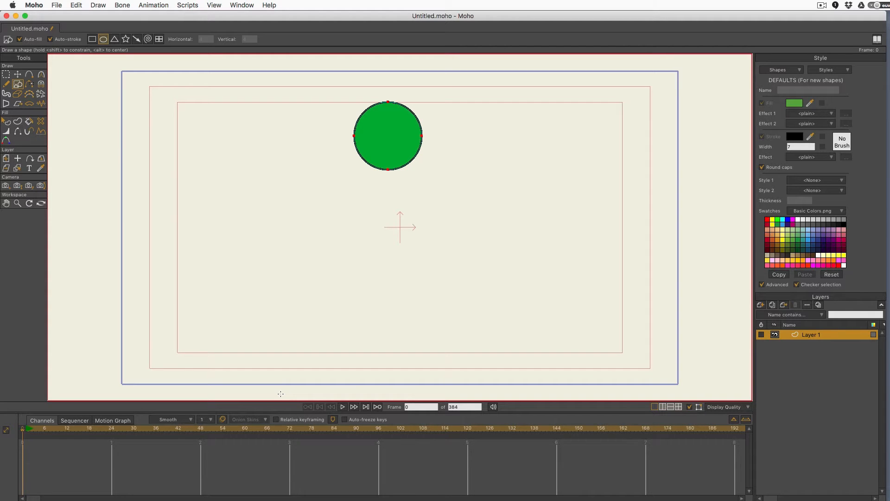
{"action": "left_click", "coordinate": [214, 5]}
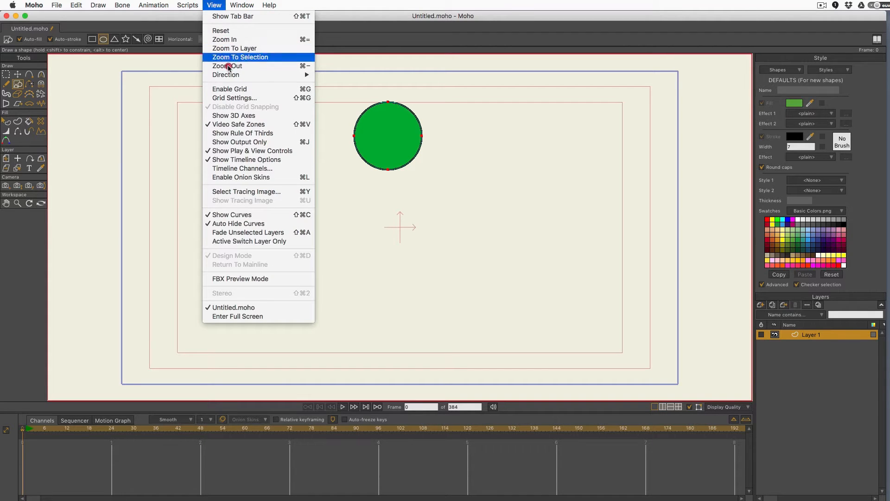
{"action": "left_click", "coordinate": [239, 124]}
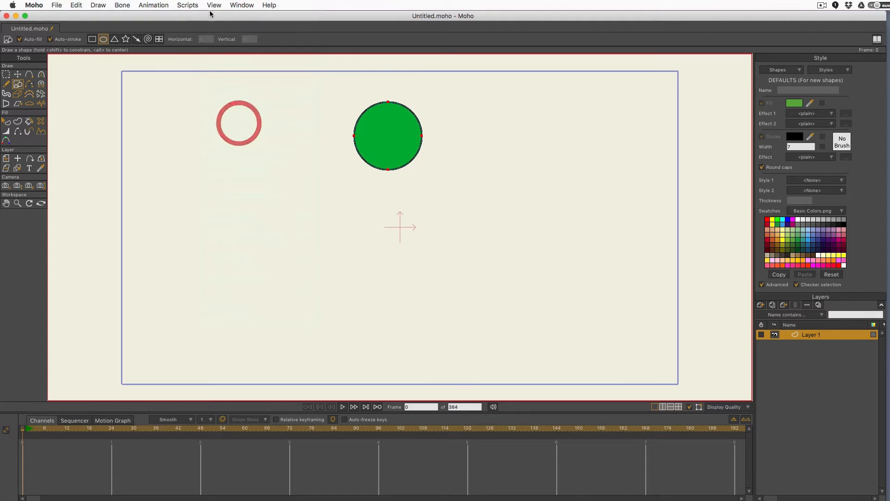
{"action": "left_click", "coordinate": [214, 4]}
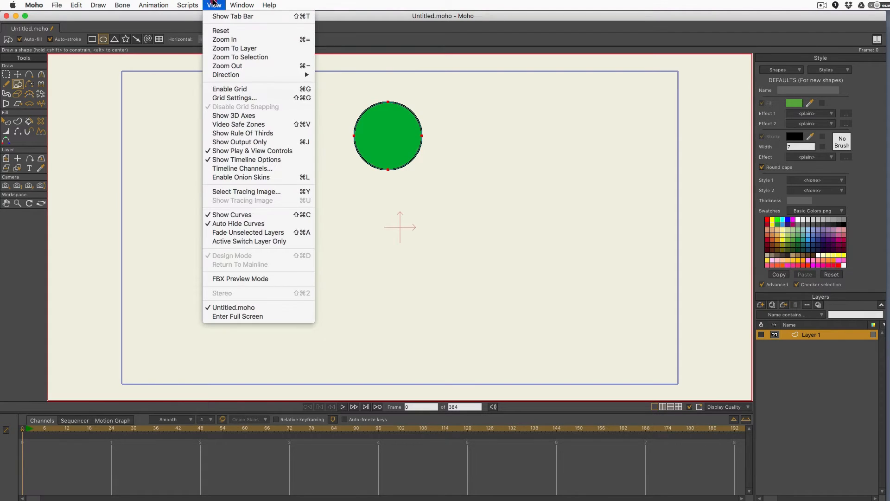
{"action": "left_click", "coordinate": [301, 123]}
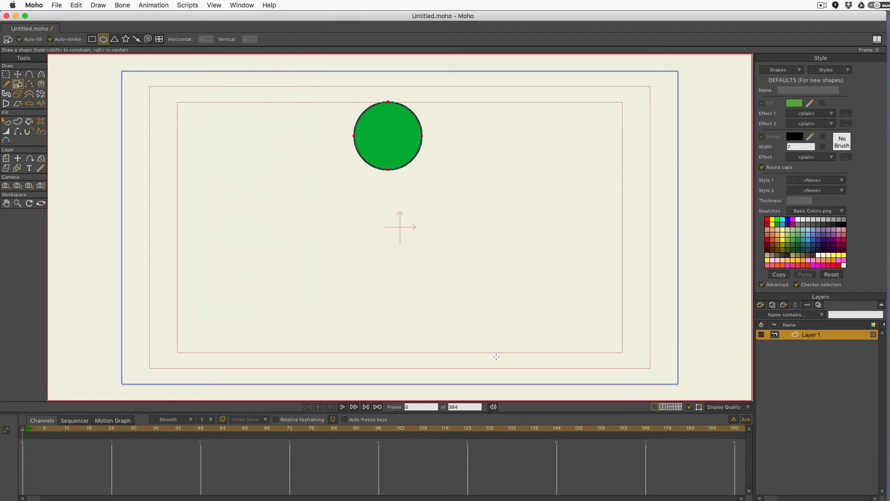
Step: Set Layer 1's origin at the circle's bottom, then add a new bone layer, Layer 2
{"action": "left_click", "coordinate": [18, 159]}
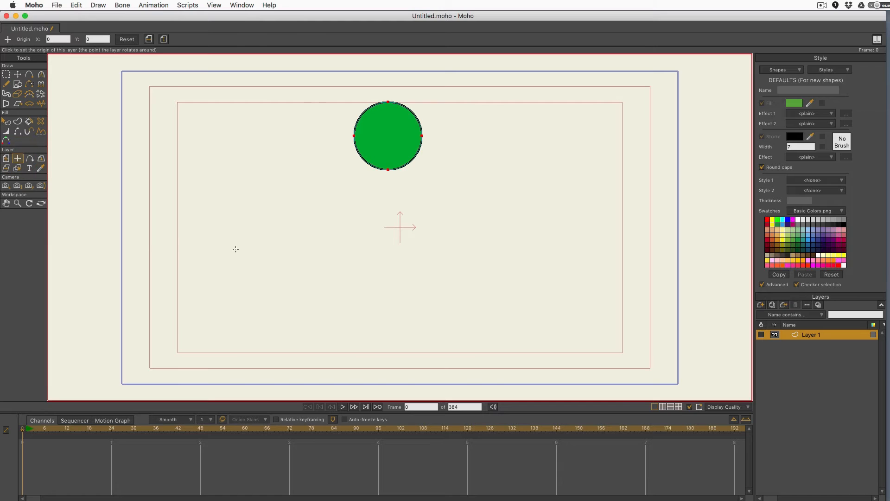
{"action": "left_click", "coordinate": [388, 169]}
{"action": "left_click", "coordinate": [760, 304]}
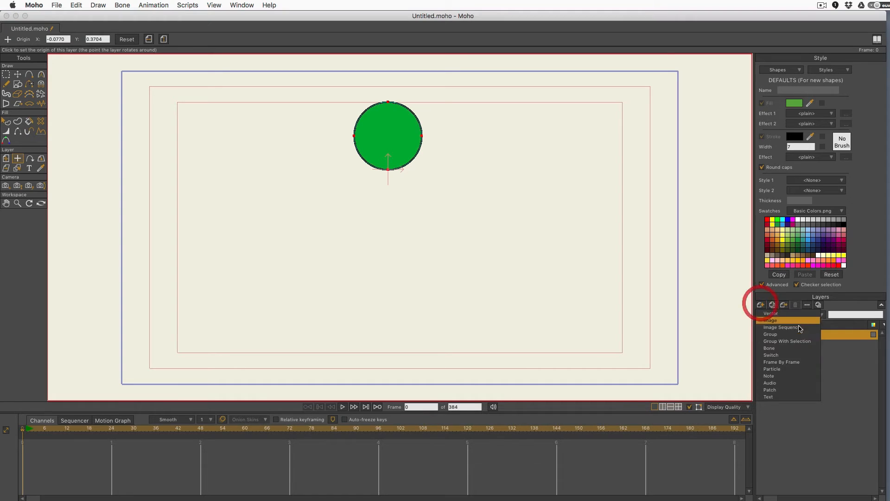
{"action": "left_click", "coordinate": [783, 348]}
Step: Nest Layer 1 inside bone Layer 2 and draw a vertical bone up through the ball
{"action": "left_click_drag", "start_coordinate": [809, 345], "coordinate": [809, 332]}
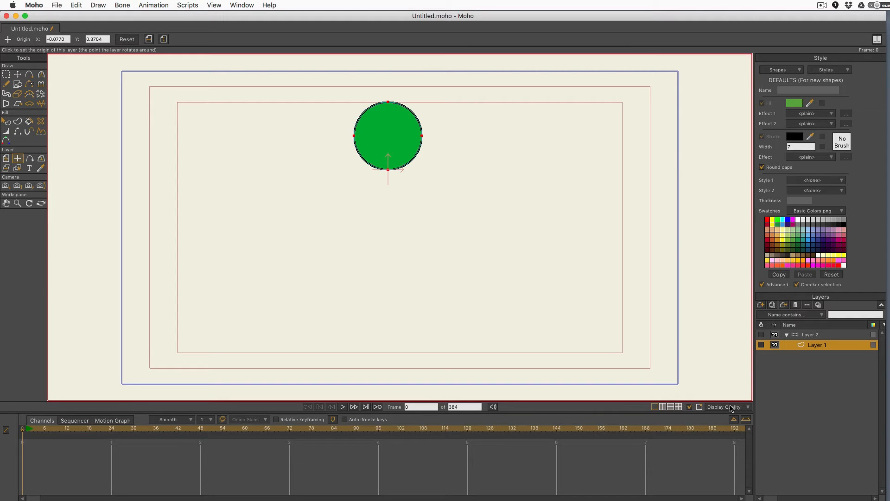
{"action": "left_click", "coordinate": [812, 335]}
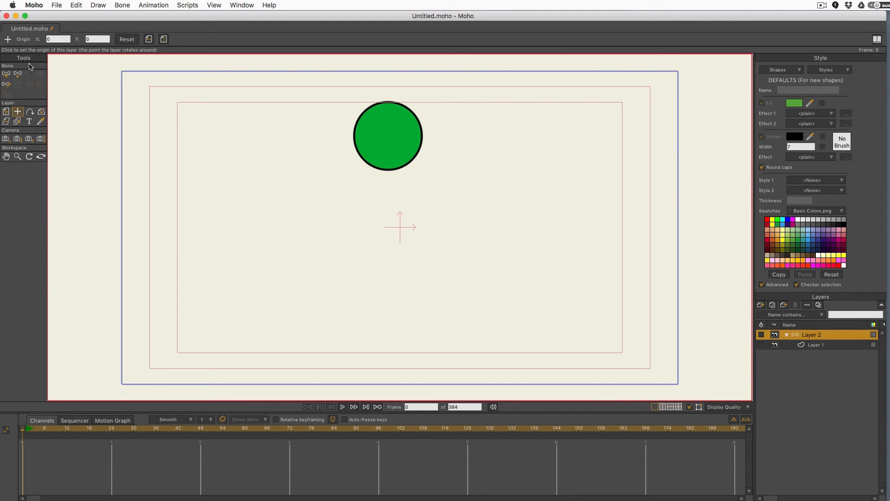
{"action": "left_click", "coordinate": [18, 74]}
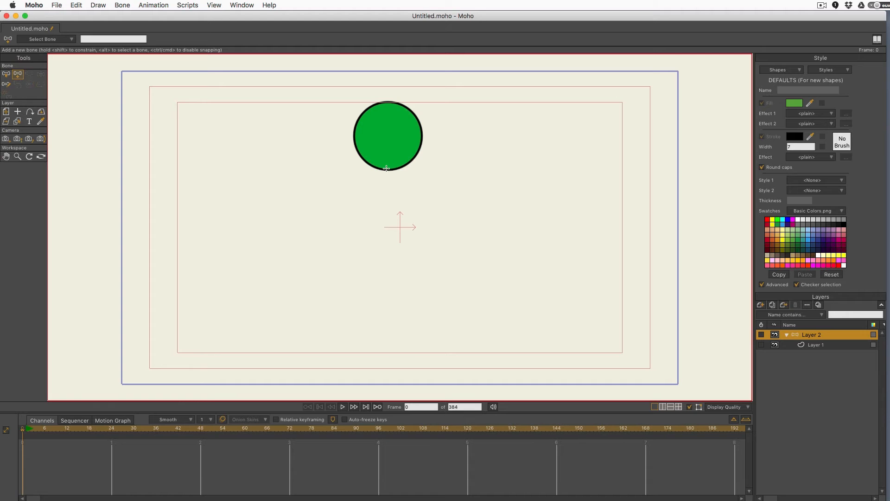
{"action": "left_click_drag", "start_coordinate": [387, 169], "coordinate": [387, 101]}
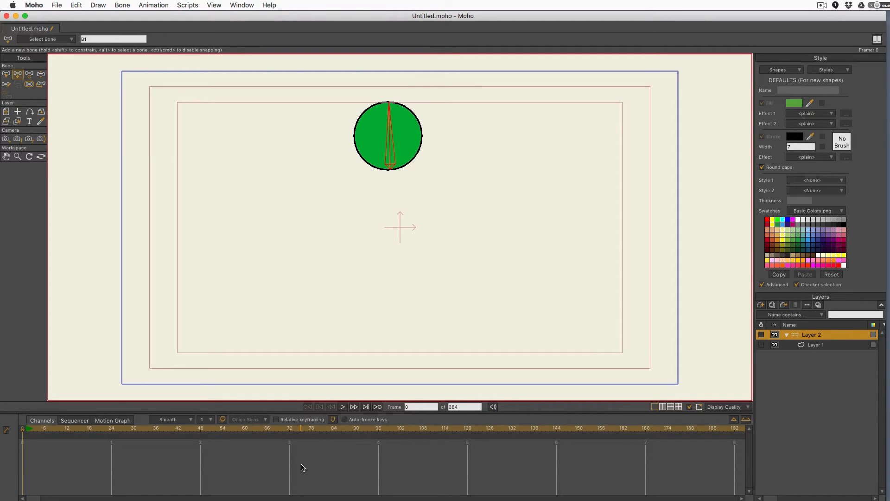
Step: Set the bone's strength to 0 and select the ball's Layer 1
{"action": "left_click", "coordinate": [28, 84]}
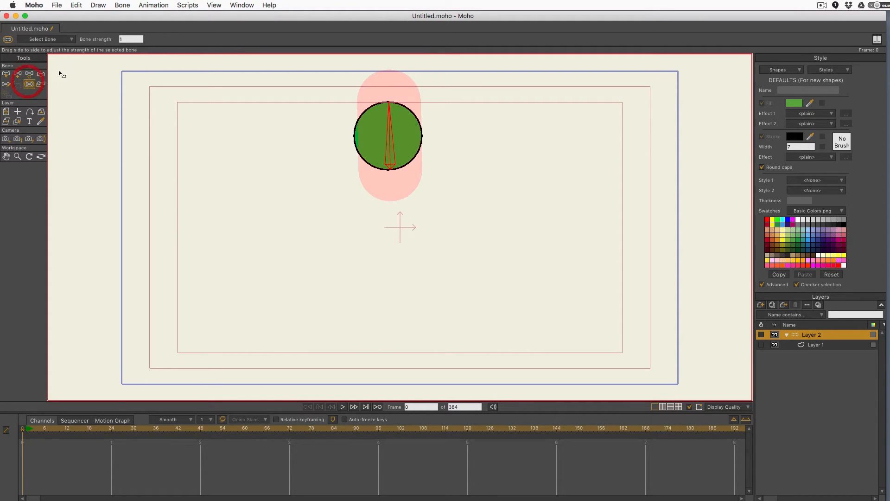
{"action": "left_click_drag", "start_coordinate": [393, 151], "coordinate": [139, 332]}
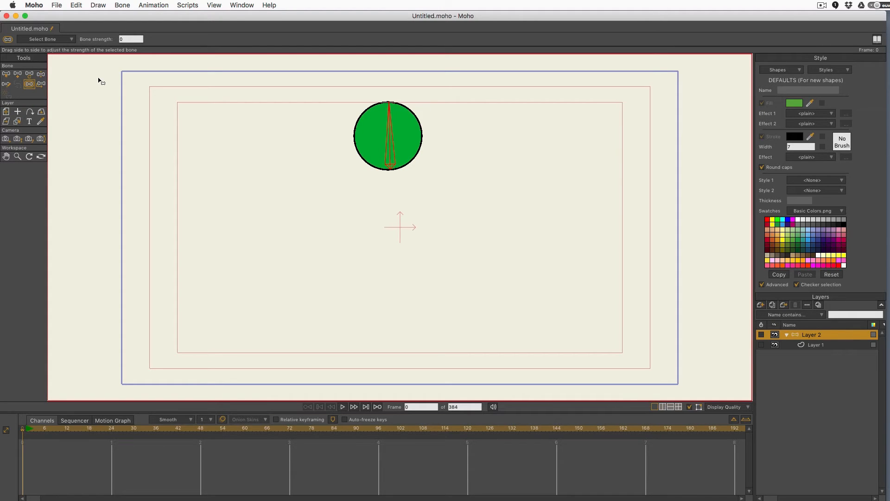
{"action": "left_click", "coordinate": [823, 348]}
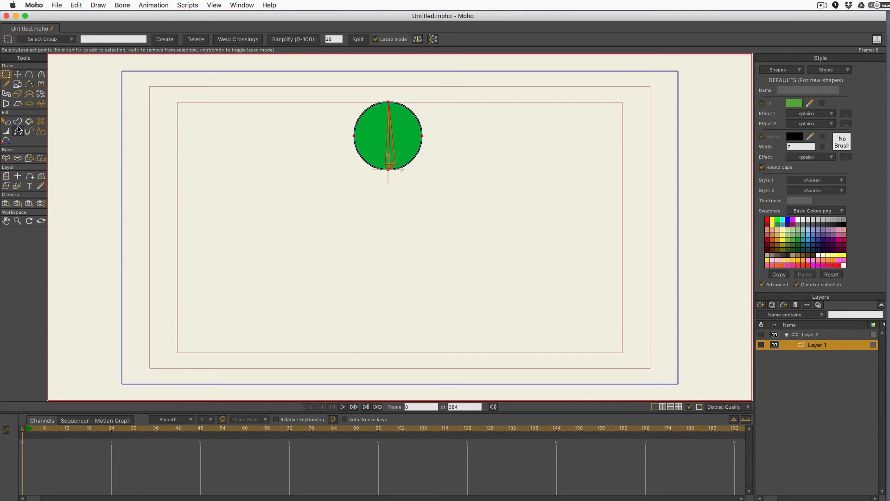
Step: Bind Layer 1 to its bone, then collapse bone Layer 2 and select it for renaming
{"action": "left_click", "coordinate": [27, 160]}
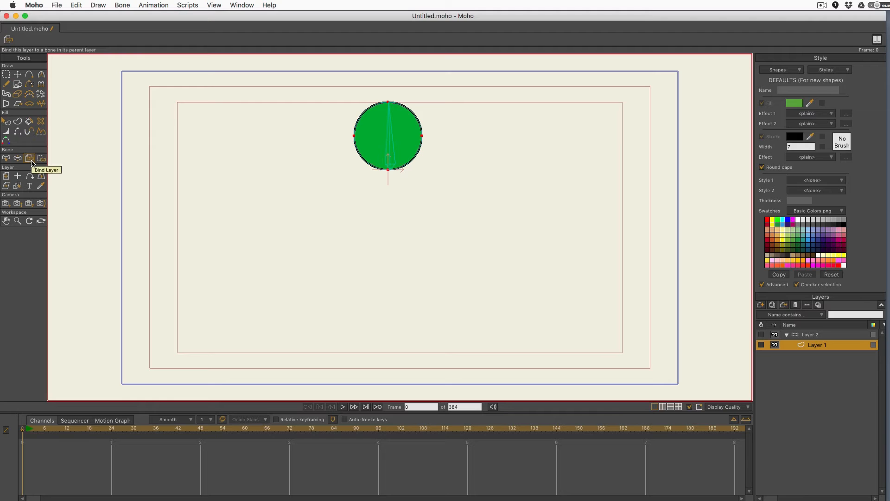
{"action": "left_click", "coordinate": [391, 139]}
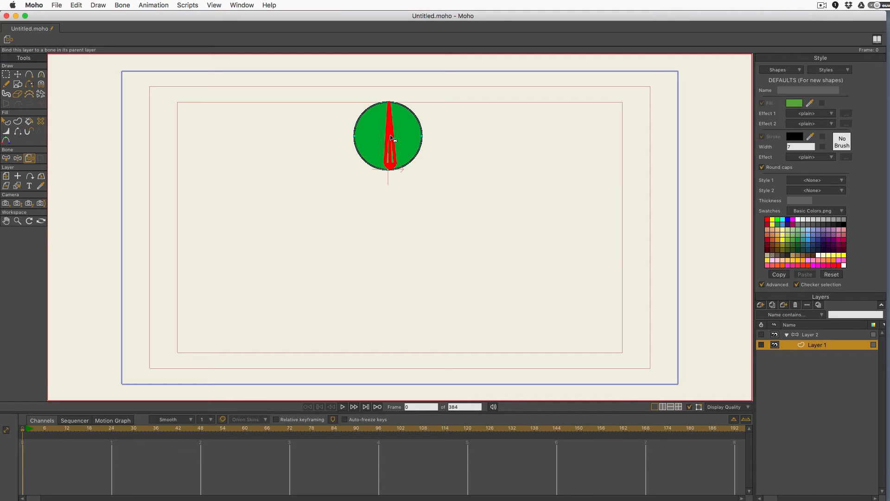
{"action": "left_click", "coordinate": [787, 335]}
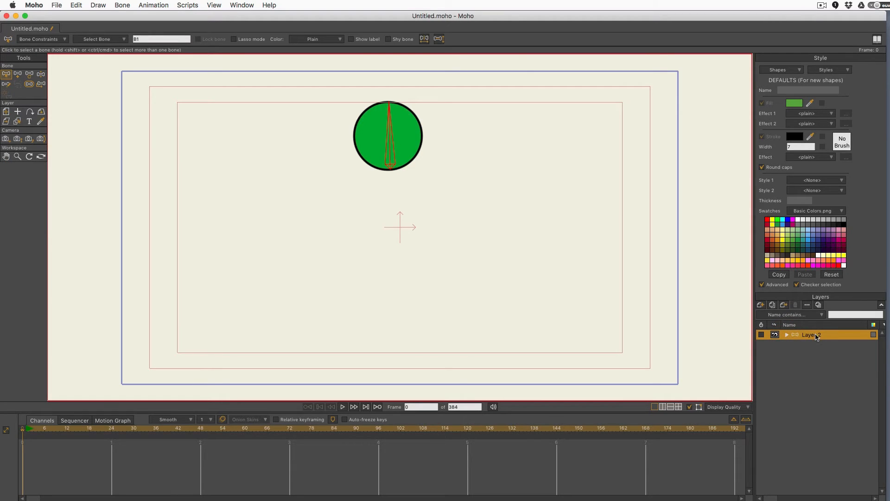
{"action": "left_click", "coordinate": [815, 335]}
{"action": "double_click", "coordinate": [827, 332]}
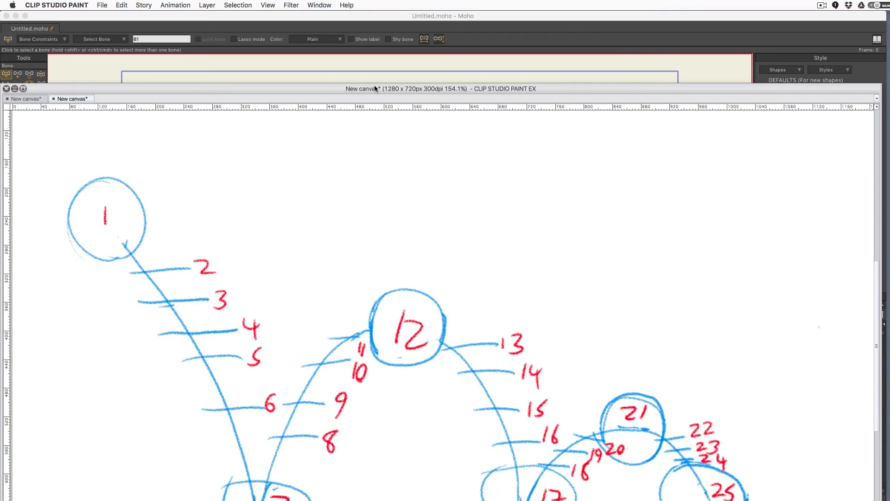
Step: Pull the Clip Studio Paint arc chart up to review it, then bring Moho back in front
{"action": "left_click_drag", "start_coordinate": [376, 90], "coordinate": [387, 6]}
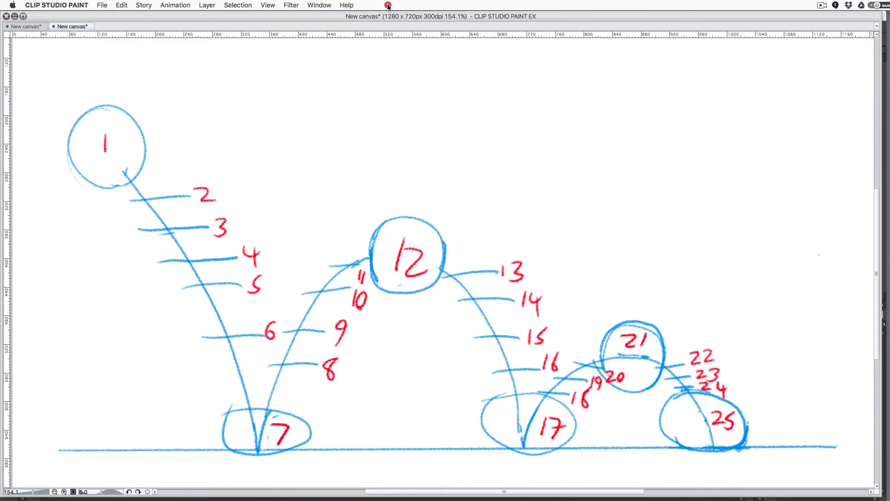
{"action": "left_click_drag", "start_coordinate": [388, 6], "coordinate": [427, 15]}
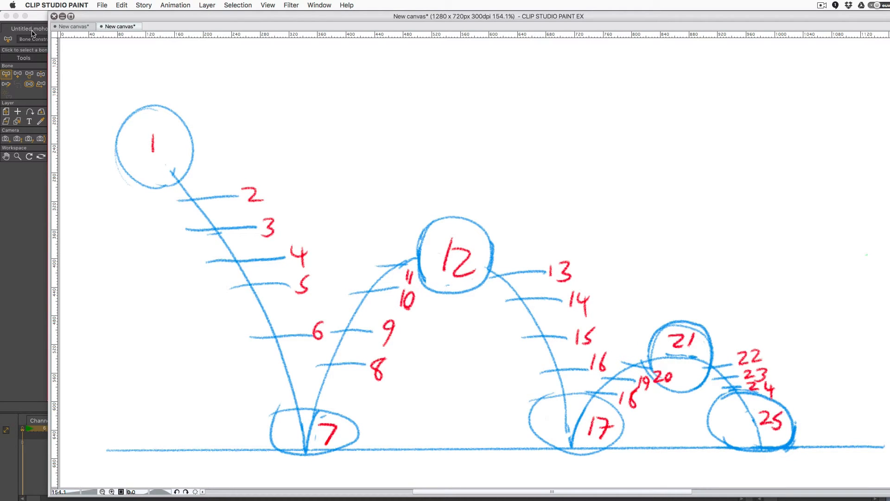
{"action": "left_click", "coordinate": [38, 17]}
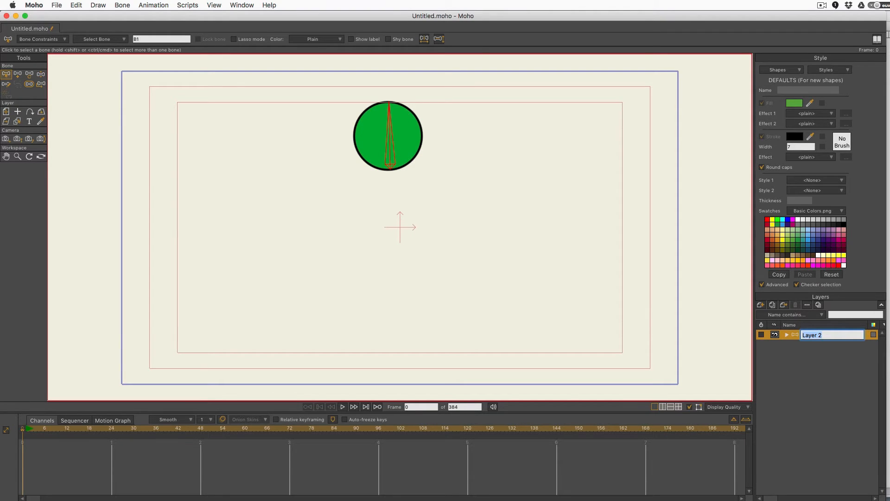
Step: Freeze the bone pose as a keyframe at frame 1, then return to setup frame 0
{"action": "left_click", "coordinate": [24, 430]}
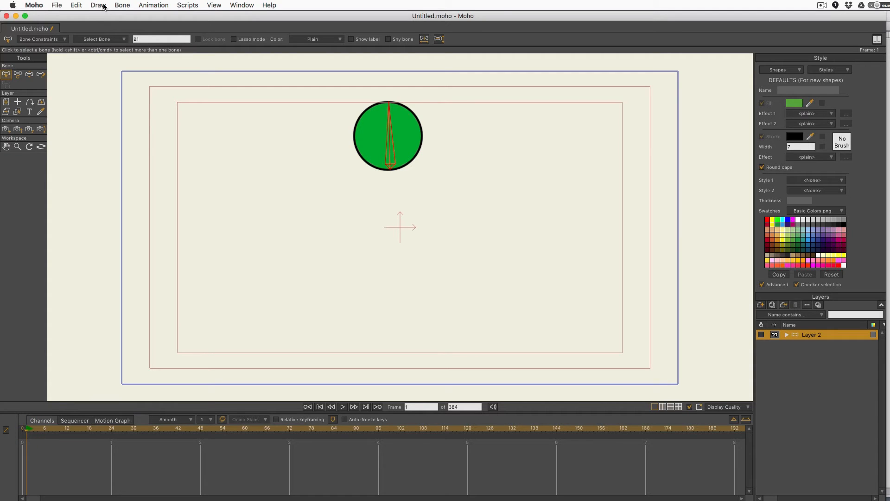
{"action": "left_click", "coordinate": [123, 5]}
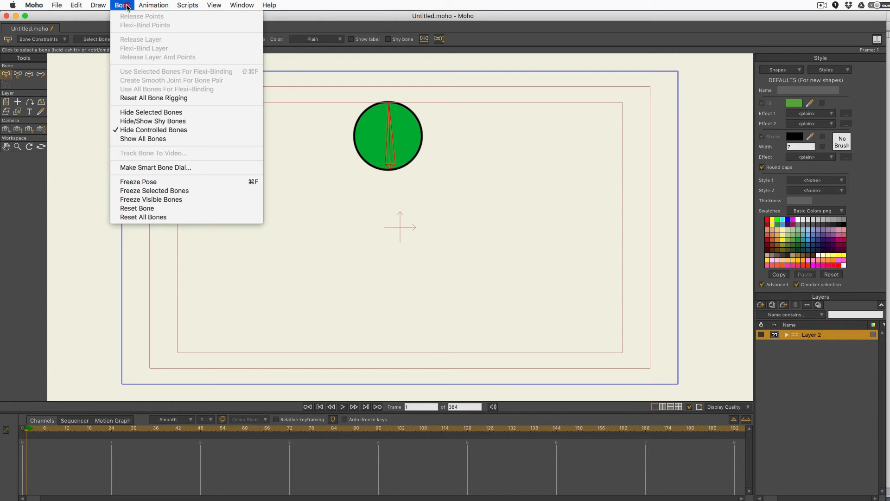
{"action": "left_click", "coordinate": [197, 183]}
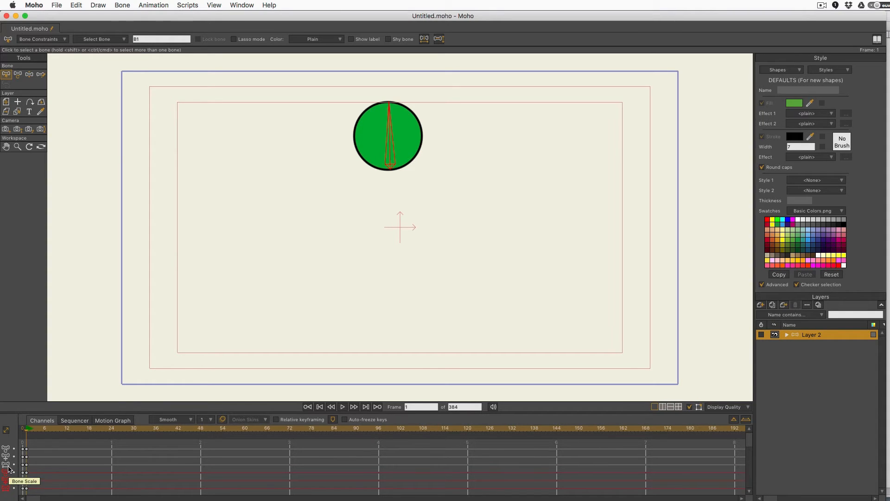
{"action": "left_click", "coordinate": [21, 429]}
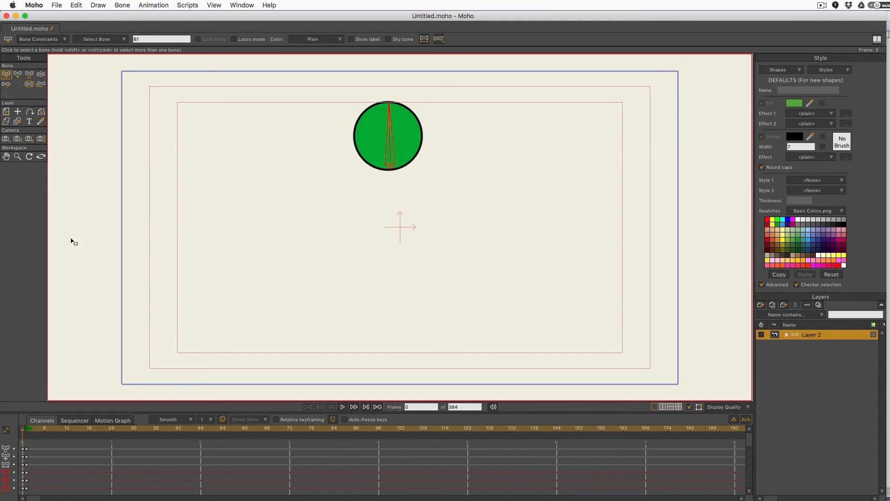
Step: In Bone Constraints, enable squash and stretch scaling and set angle constraints to min 0, max 0
{"action": "key", "text": "b"}
{"action": "left_click", "coordinate": [47, 39]}
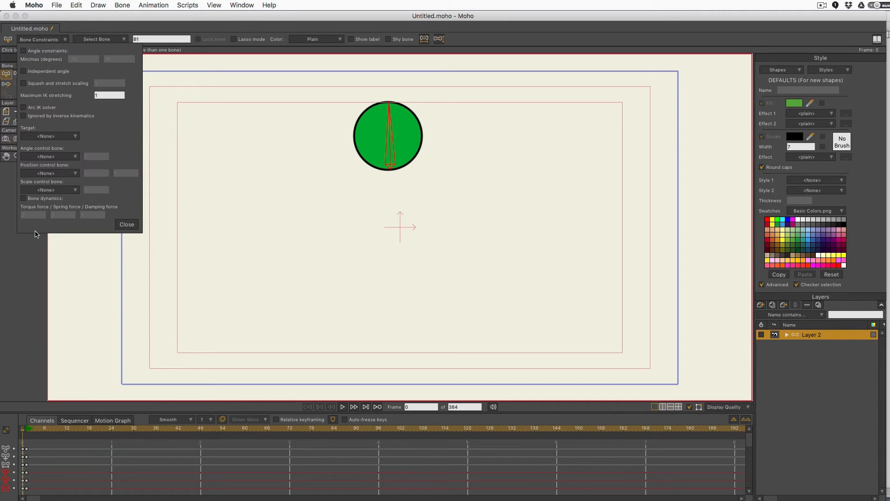
{"action": "left_click", "coordinate": [25, 83]}
{"action": "left_click", "coordinate": [23, 50]}
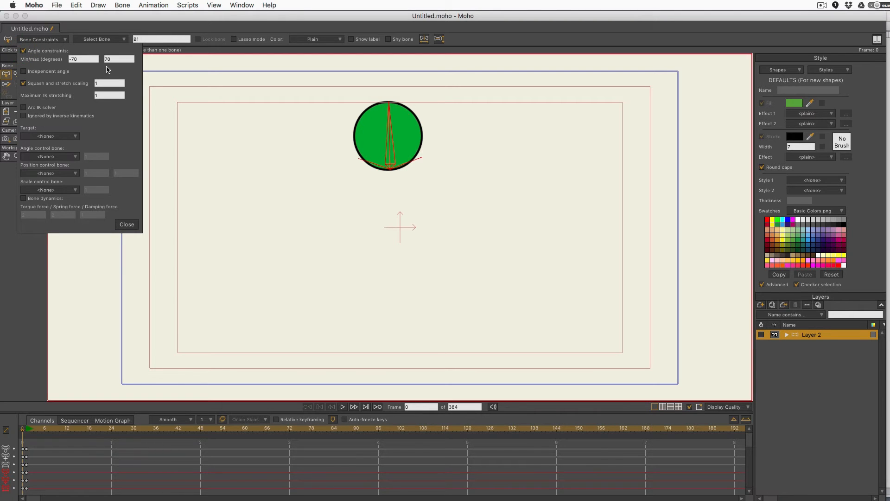
{"action": "type", "text": "0"}
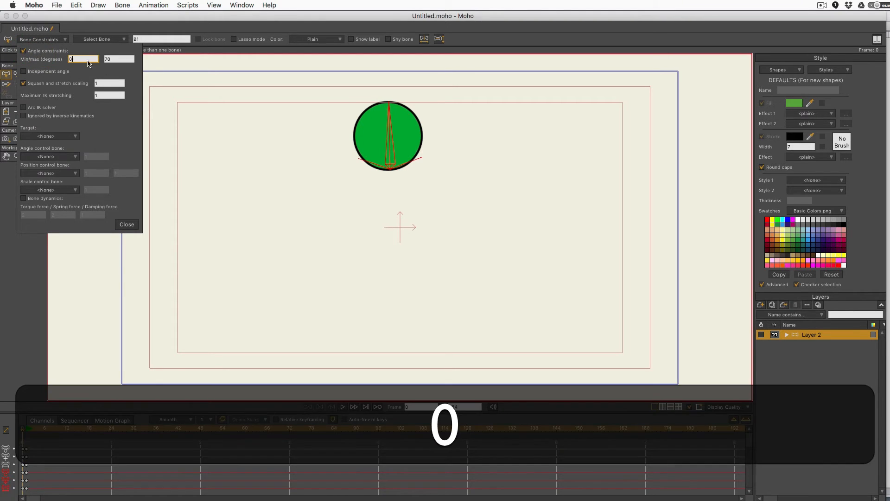
{"action": "key", "text": "Tab"}
{"action": "type", "text": "0"}
{"action": "left_click", "coordinate": [126, 224]}
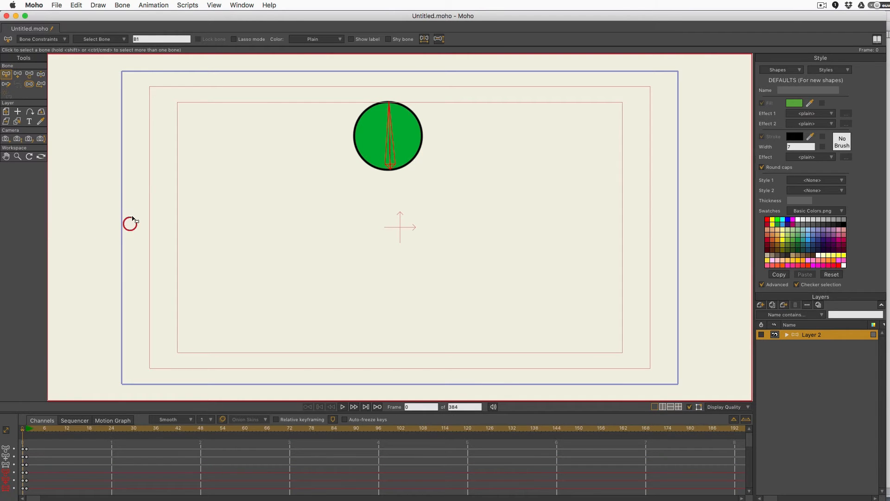
Step: Try dragging the ball with Manipulate Bones, undo the move, and go to frame 1
{"action": "left_click", "coordinate": [30, 74]}
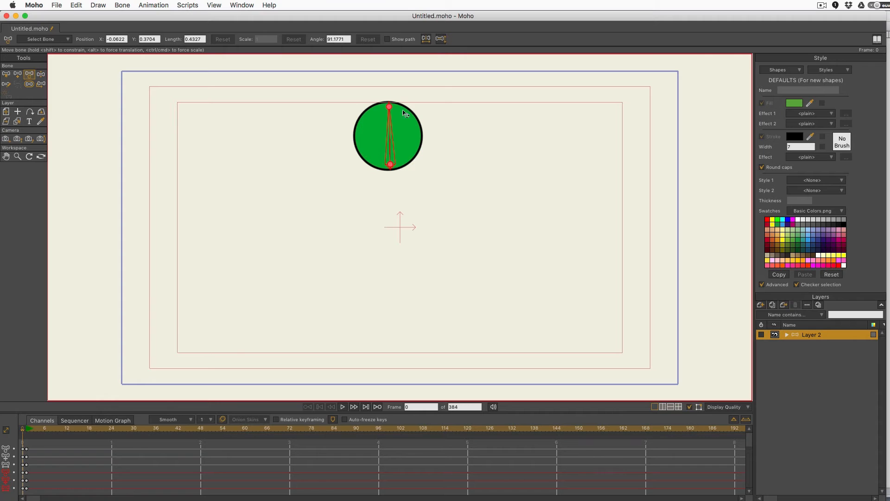
{"action": "left_click", "coordinate": [40, 75]}
{"action": "mouse_move", "coordinate": [394, 128]}
{"action": "left_mouse_down"}
{"action": "mouse_move", "coordinate": [363, 143]}
{"action": "mouse_move", "coordinate": [393, 129]}
{"action": "left_mouse_up"}
{"action": "key", "text": "super+z"}
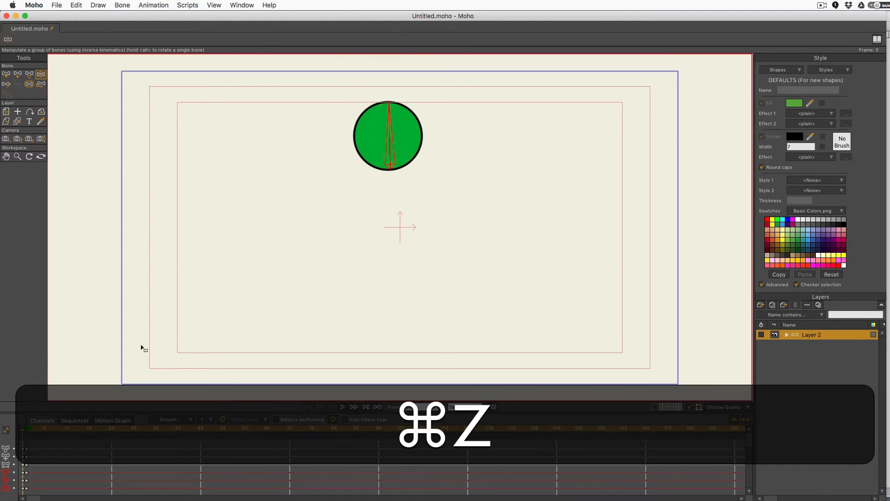
{"action": "left_click", "coordinate": [26, 431]}
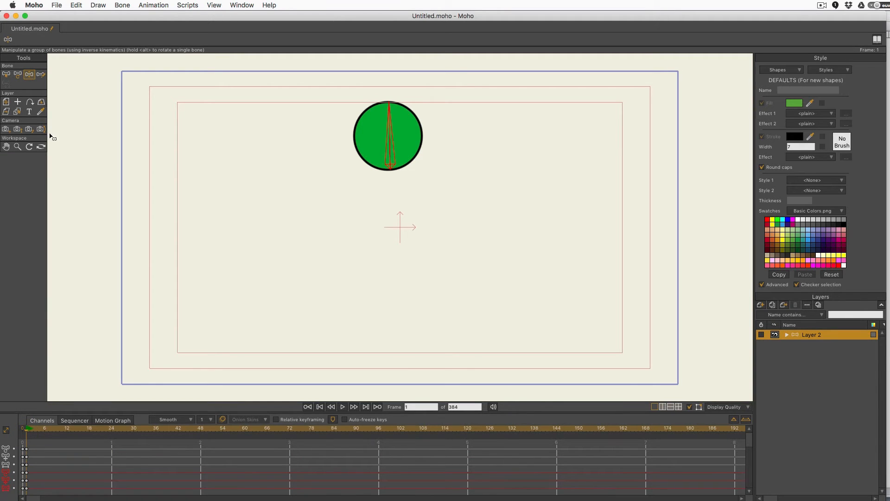
Step: Test stretching the ball tall with Transform Bone, undo it, and bring the Clip Studio Paint arc chart into view
{"action": "left_click", "coordinate": [18, 74]}
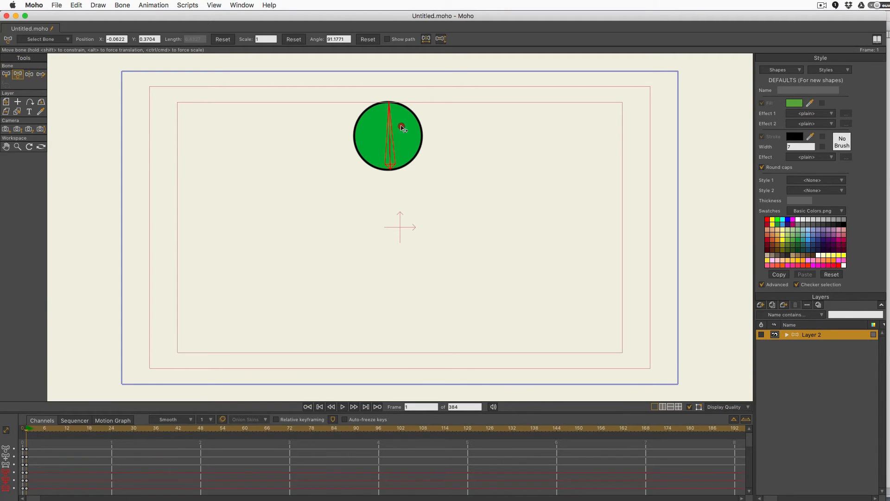
{"action": "mouse_move", "coordinate": [401, 126]}
{"action": "left_mouse_down"}
{"action": "mouse_move", "coordinate": [386, 126]}
{"action": "mouse_move", "coordinate": [432, 133]}
{"action": "mouse_move", "coordinate": [422, 128]}
{"action": "left_mouse_up"}
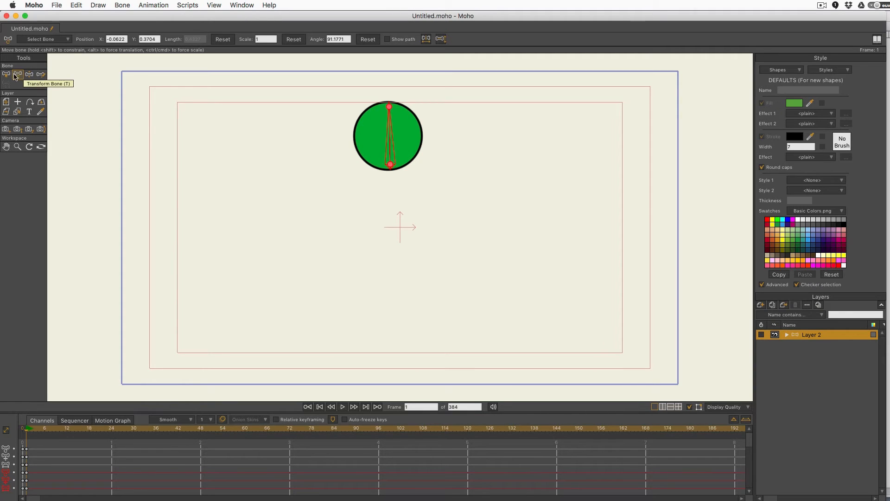
{"action": "left_click", "coordinate": [18, 74]}
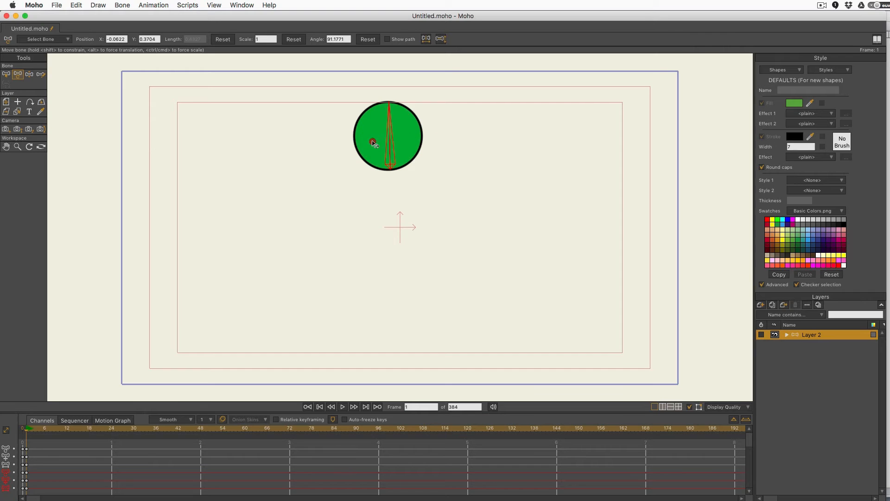
{"action": "left_click", "coordinate": [409, 135]}
{"action": "left_click_drag", "start_coordinate": [389, 135], "coordinate": [342, 147]}
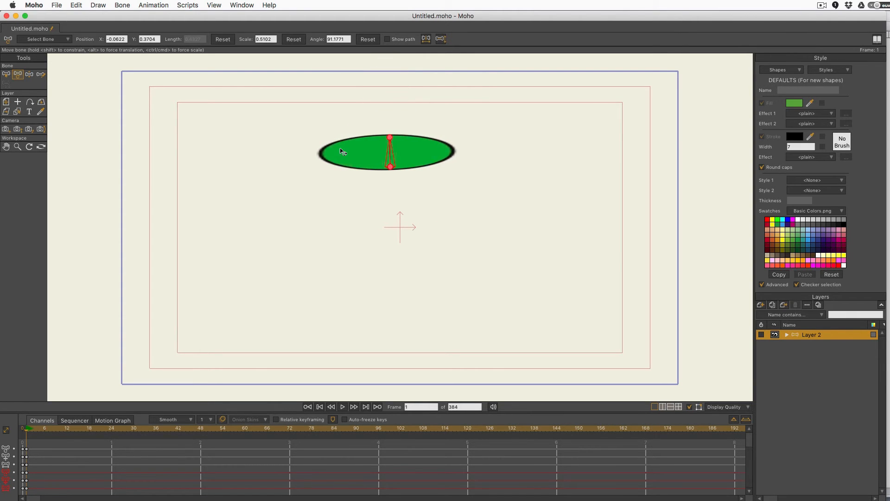
{"action": "key", "text": "super+z"}
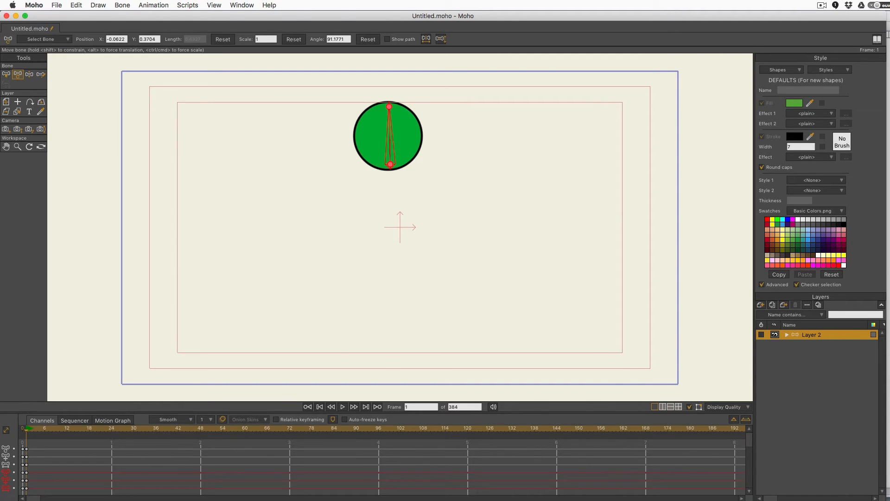
{"action": "left_click", "coordinate": [888, 20]}
{"action": "left_click_drag", "start_coordinate": [352, 13], "coordinate": [318, 7]}
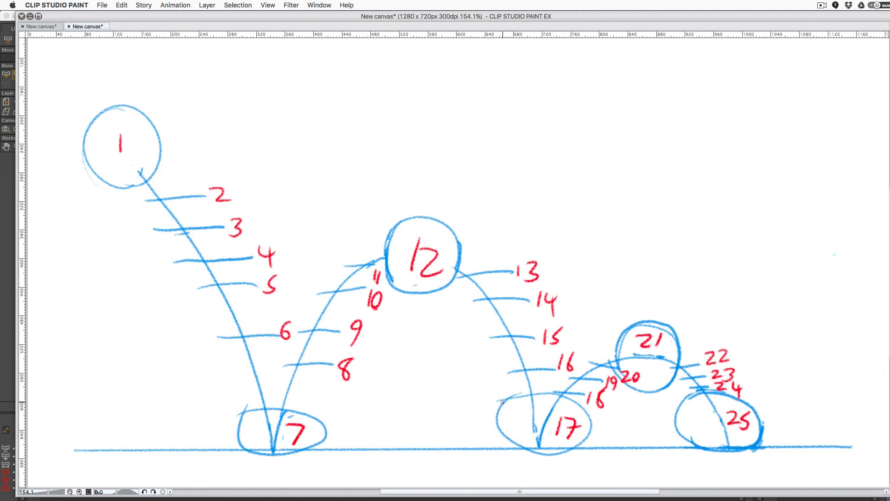
Step: Bring the Moho scene with the round, boned green ball back in front of Clip Studio Paint
{"action": "left_click", "coordinate": [6, 370]}
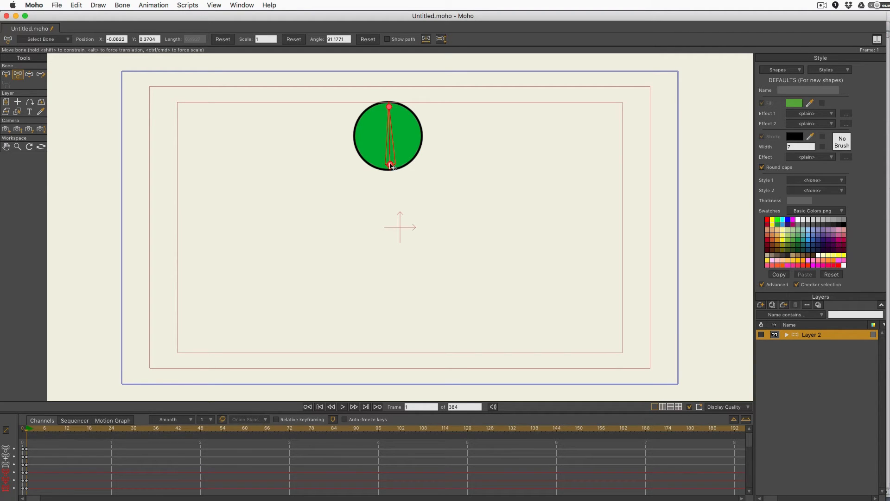
{"action": "left_click_drag", "start_coordinate": [392, 167], "coordinate": [393, 218]}
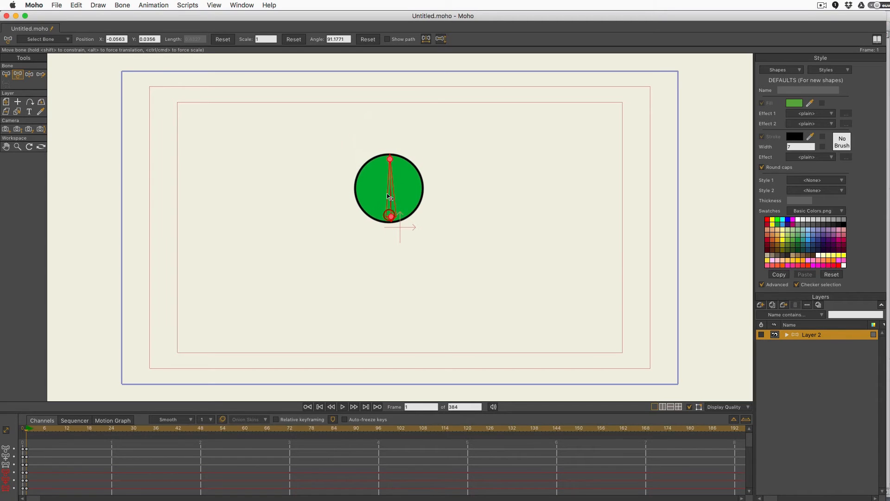
{"action": "key", "text": "super+z"}
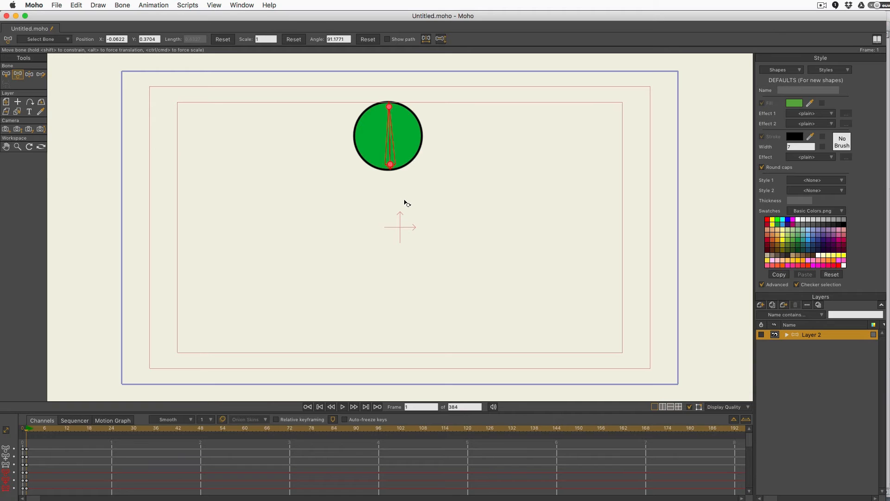
{"action": "key", "text": "alt"}
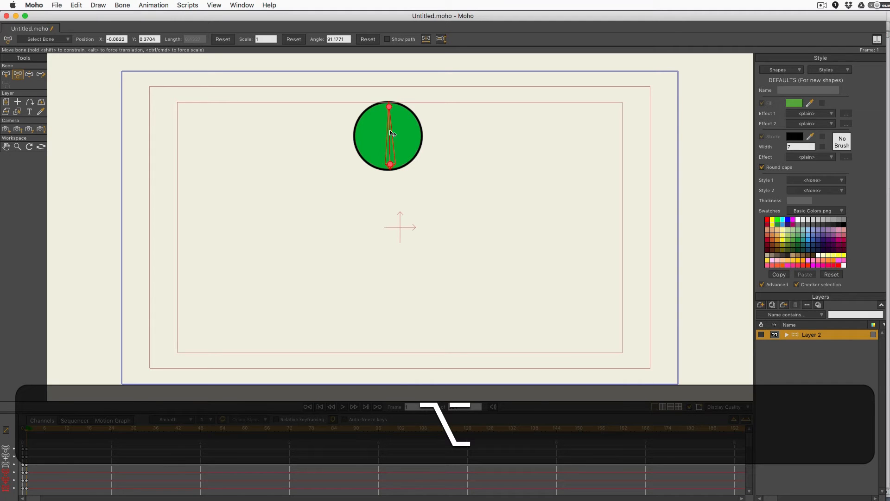
{"action": "left_click_drag", "start_coordinate": [392, 134], "coordinate": [399, 181]}
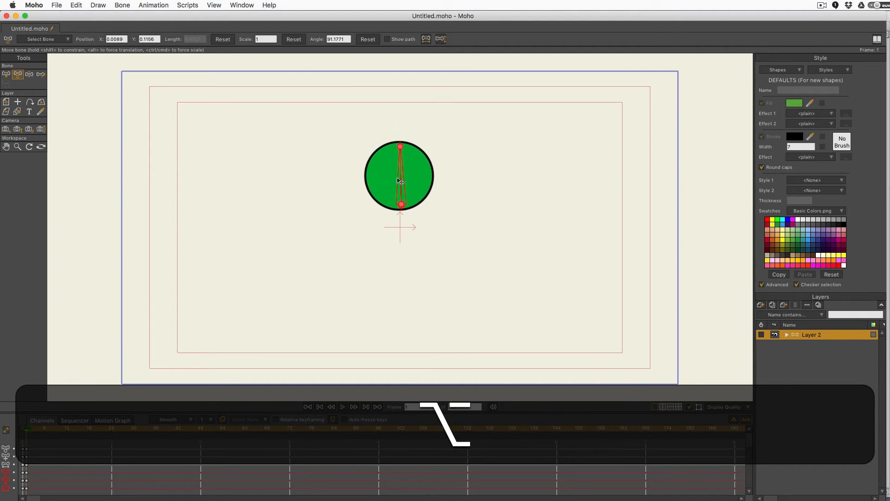
{"action": "key", "text": "cmd+z"}
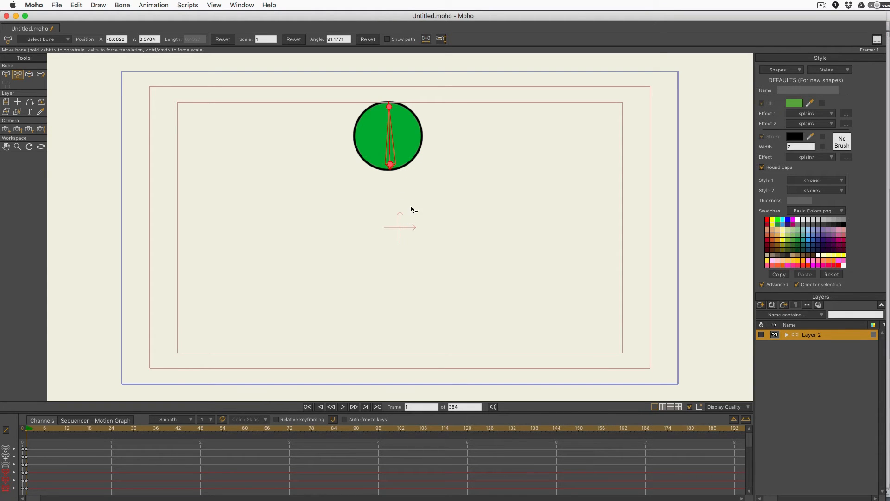
{"action": "key", "text": "shift"}
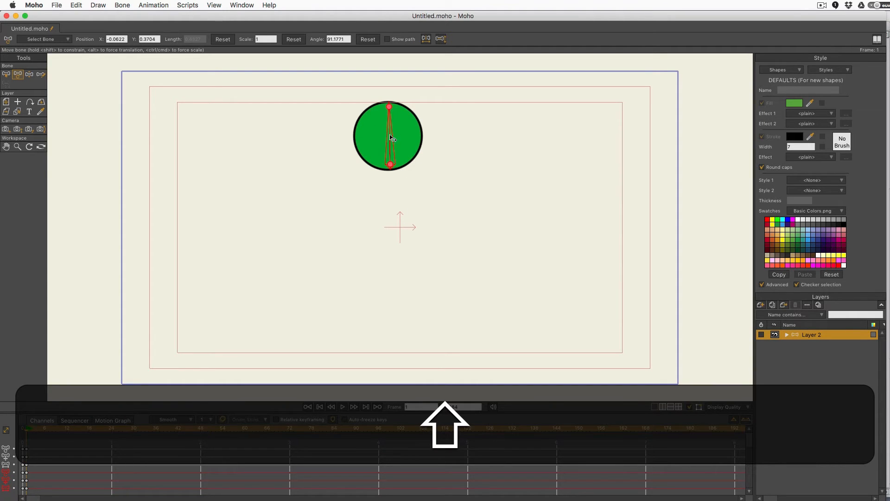
{"action": "key", "text": "alt"}
{"action": "left_click_drag", "start_coordinate": [390, 138], "coordinate": [398, 179]}
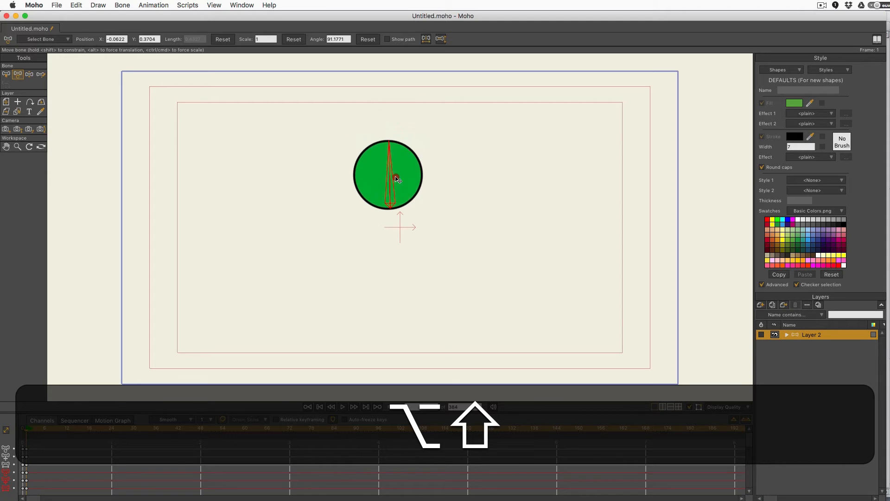
{"action": "mouse_move", "coordinate": [400, 148]}
{"action": "left_mouse_down"}
{"action": "mouse_move", "coordinate": [438, 137]}
{"action": "mouse_move", "coordinate": [391, 155]}
{"action": "mouse_move", "coordinate": [392, 132]}
{"action": "mouse_move", "coordinate": [398, 151]}
{"action": "mouse_move", "coordinate": [429, 136]}
{"action": "mouse_move", "coordinate": [400, 163]}
{"action": "mouse_move", "coordinate": [397, 235]}
{"action": "mouse_move", "coordinate": [397, 145]}
{"action": "mouse_move", "coordinate": [390, 240]}
{"action": "mouse_move", "coordinate": [393, 148]}
{"action": "mouse_move", "coordinate": [389, 302]}
{"action": "mouse_move", "coordinate": [389, 126]}
{"action": "mouse_move", "coordinate": [393, 313]}
{"action": "mouse_move", "coordinate": [396, 147]}
{"action": "left_mouse_up"}
{"action": "key", "text": "alt+shift+super+z"}
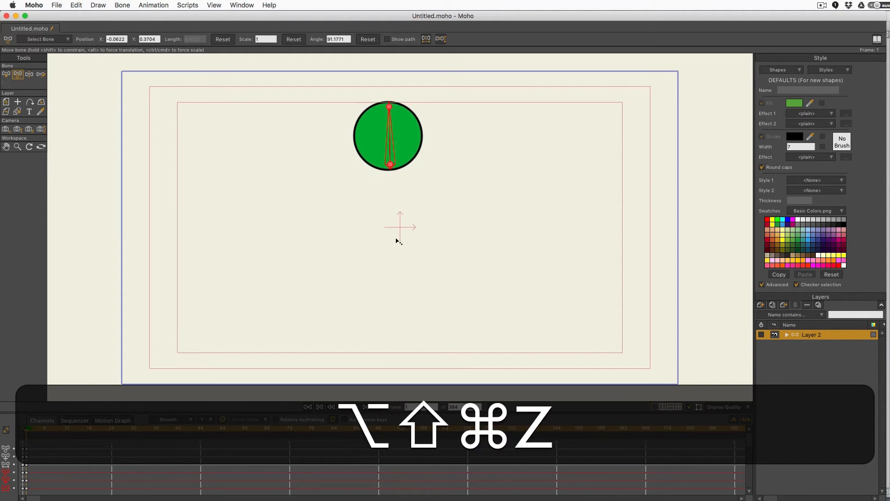
{"action": "key", "text": "super+z"}
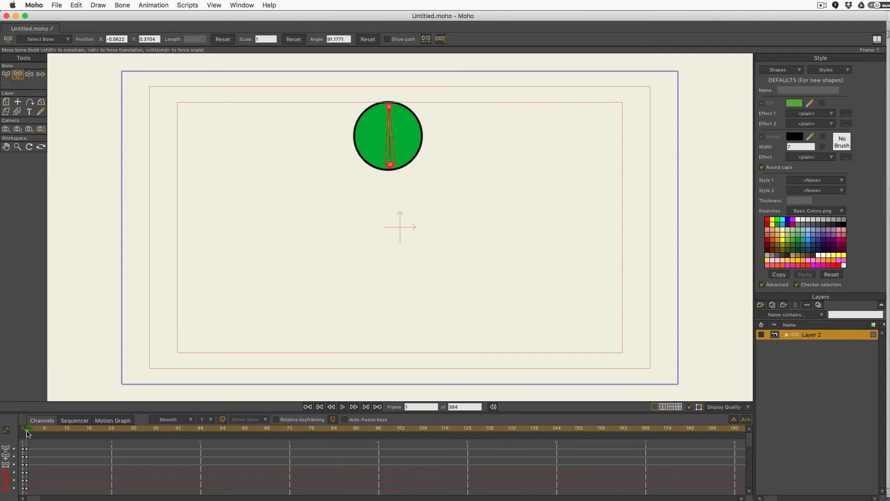
Step: Key the green ball down on the ground at frame 7, then advance the playhead to frame 12
{"action": "left_click_drag", "start_coordinate": [26, 431], "coordinate": [49, 431]}
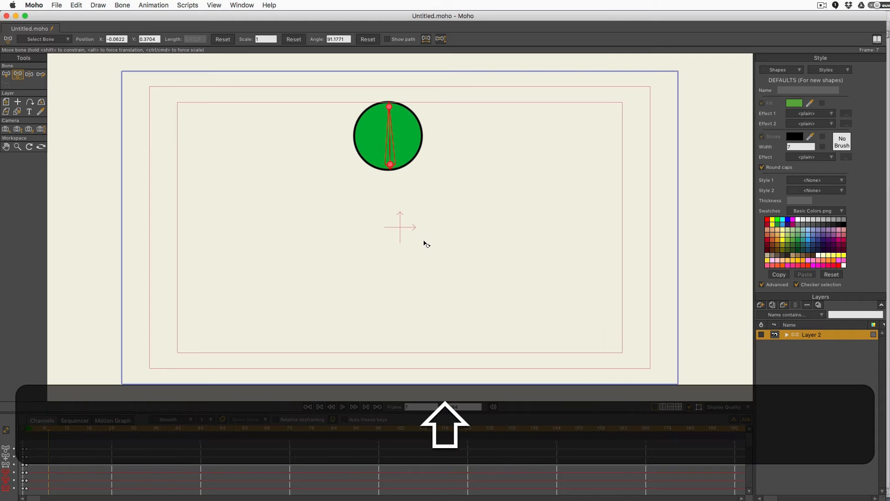
{"action": "left_click_drag", "start_coordinate": [390, 142], "coordinate": [388, 322]}
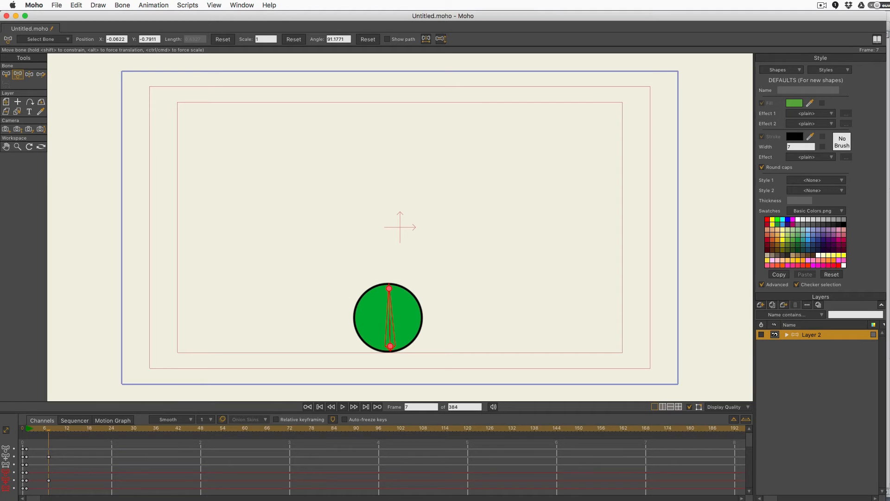
{"action": "left_click", "coordinate": [887, 373]}
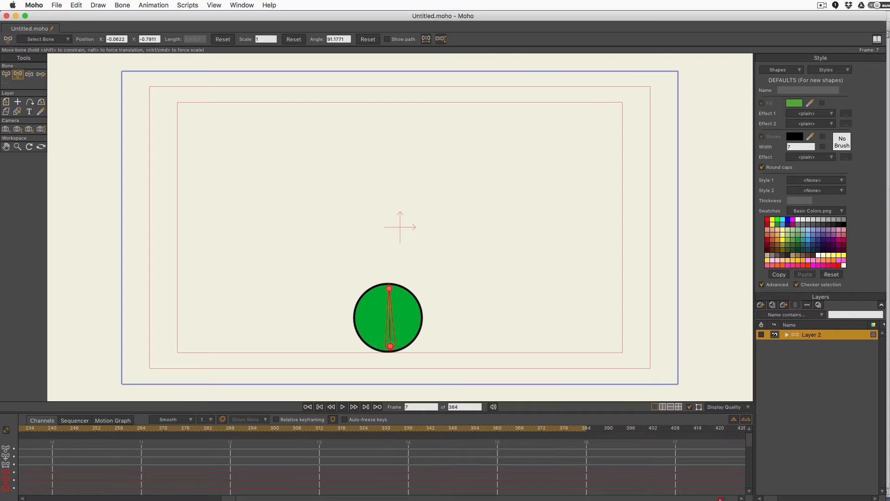
{"action": "left_click", "coordinate": [715, 483]}
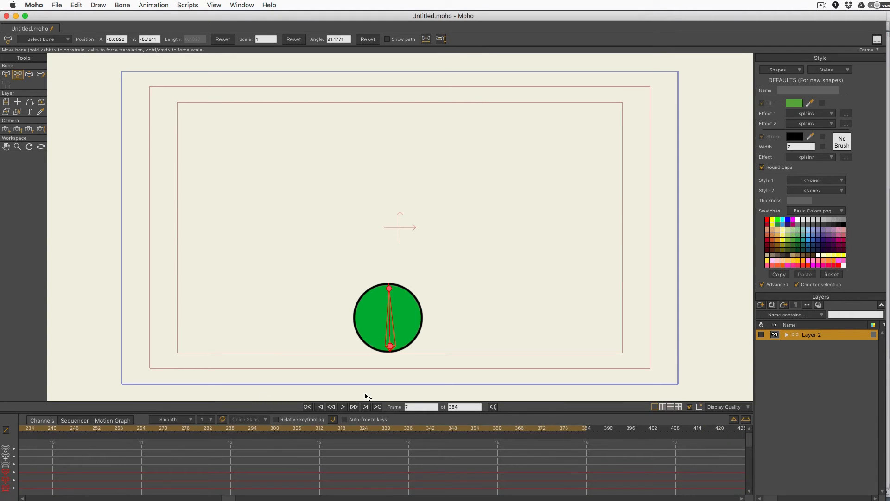
{"action": "left_click", "coordinate": [319, 406]}
{"action": "left_click_drag", "start_coordinate": [35, 431], "coordinate": [65, 433]}
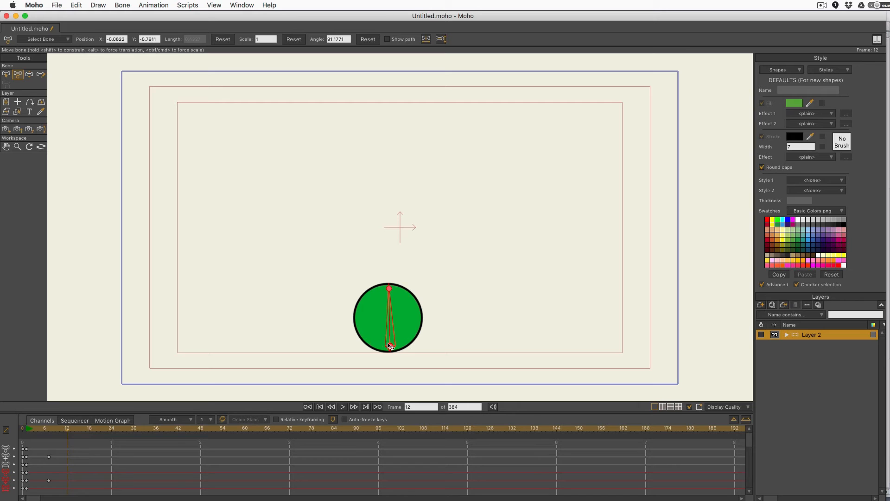
Step: Key the ball back up at canvas centre at frame 12, translation only, and preview the bounce
{"action": "key", "text": "shift+alt"}
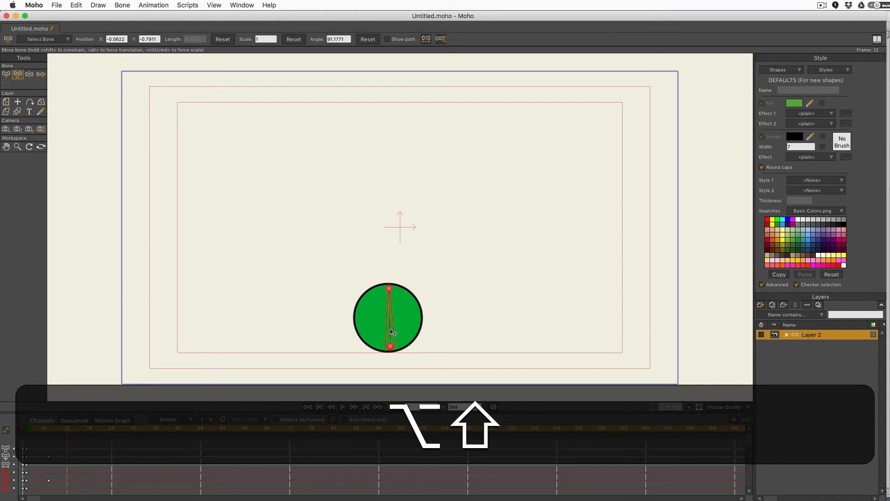
{"action": "left_click_drag", "start_coordinate": [394, 333], "coordinate": [398, 232]}
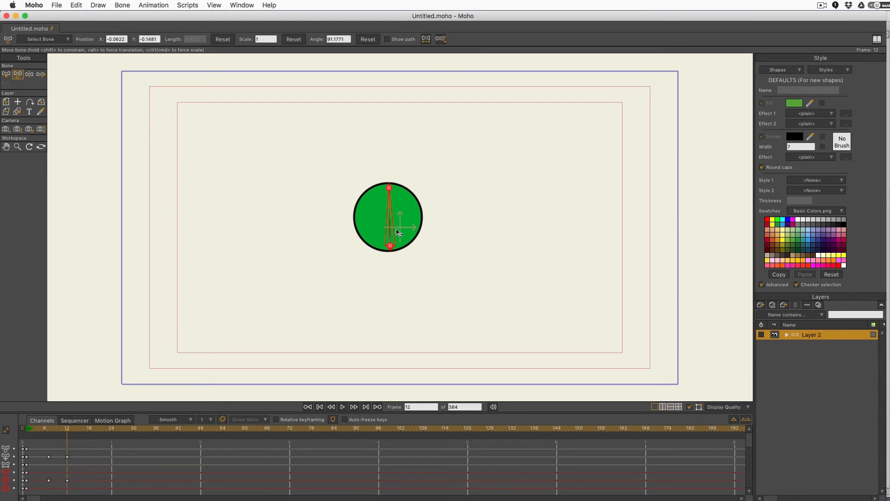
{"action": "left_click_drag", "start_coordinate": [64, 433], "coordinate": [25, 461]}
{"action": "left_click", "coordinate": [343, 406]}
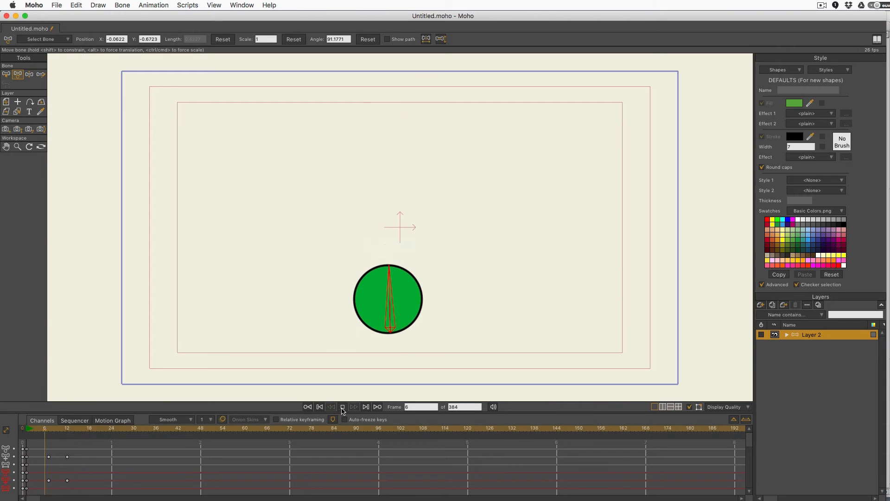
{"action": "left_click", "coordinate": [342, 408]}
{"action": "left_click_drag", "start_coordinate": [94, 443], "coordinate": [67, 435]}
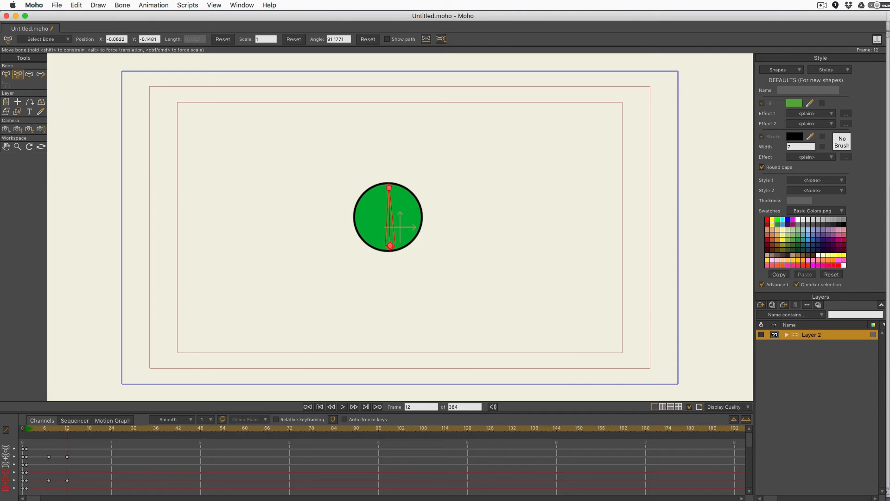
{"action": "left_click", "coordinate": [888, 400]}
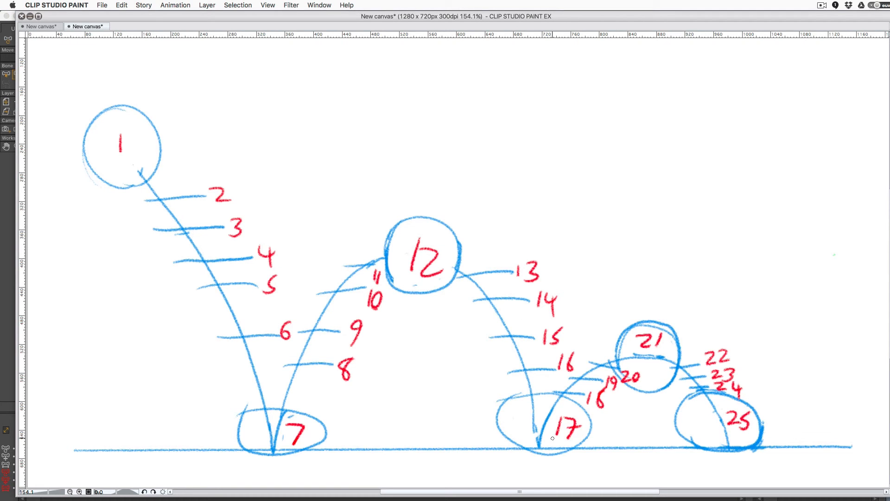
Step: Key the ball down on the ground at frame 17, then flip to the numbered bounce sketch
{"action": "left_click", "coordinate": [506, 499]}
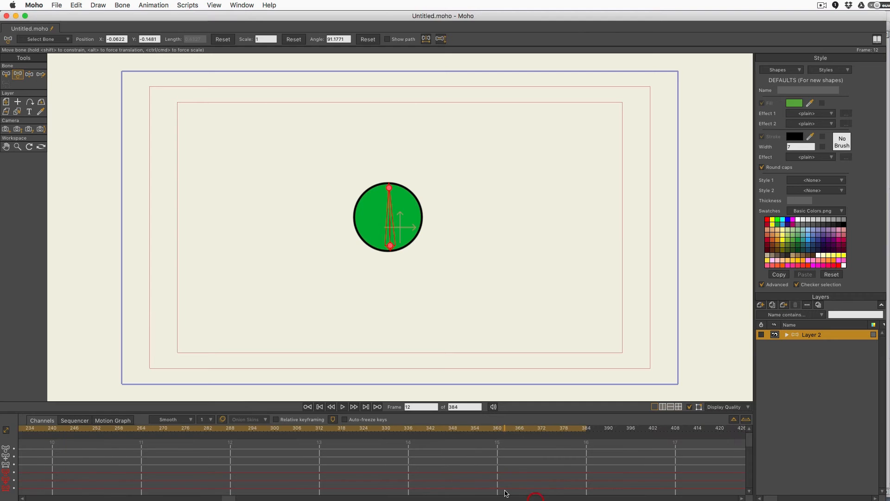
{"action": "left_click", "coordinate": [319, 407]}
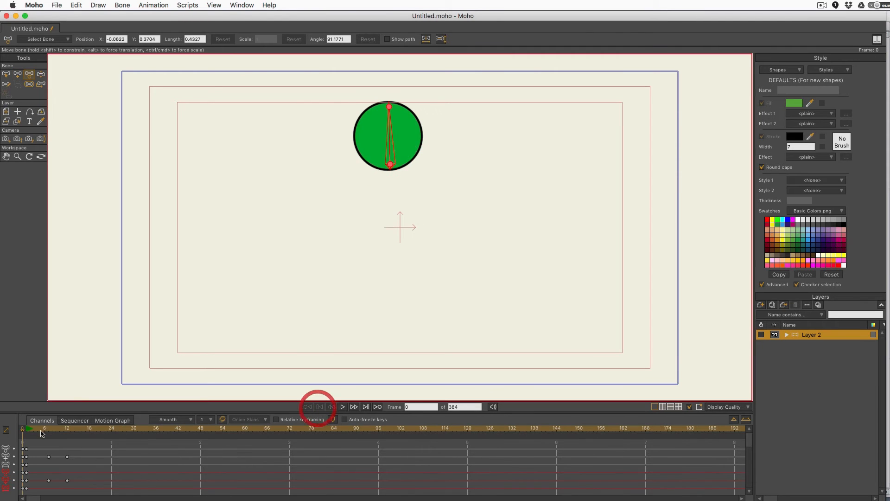
{"action": "left_click", "coordinate": [96, 432]}
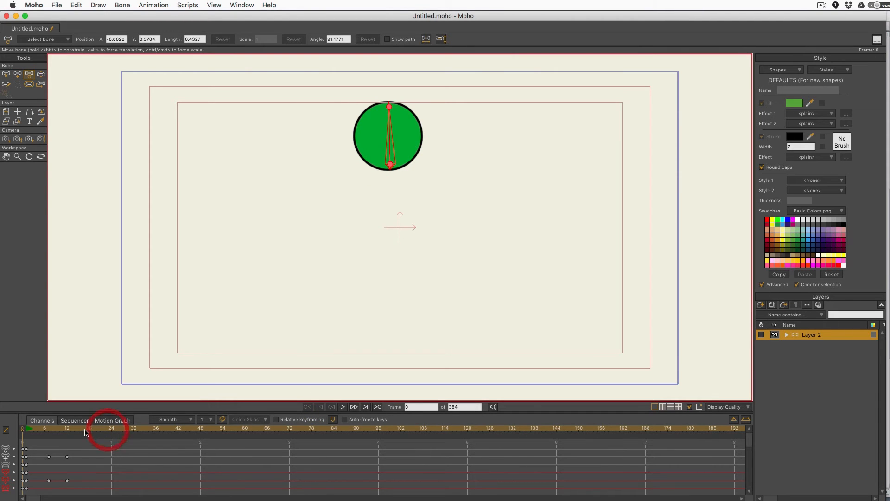
{"action": "left_click_drag", "start_coordinate": [97, 431], "coordinate": [88, 431]}
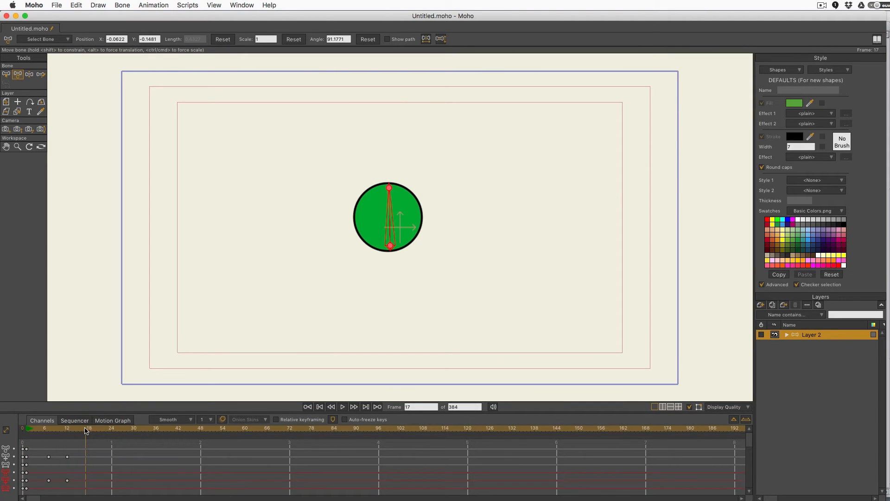
{"action": "key", "text": "alt+shift"}
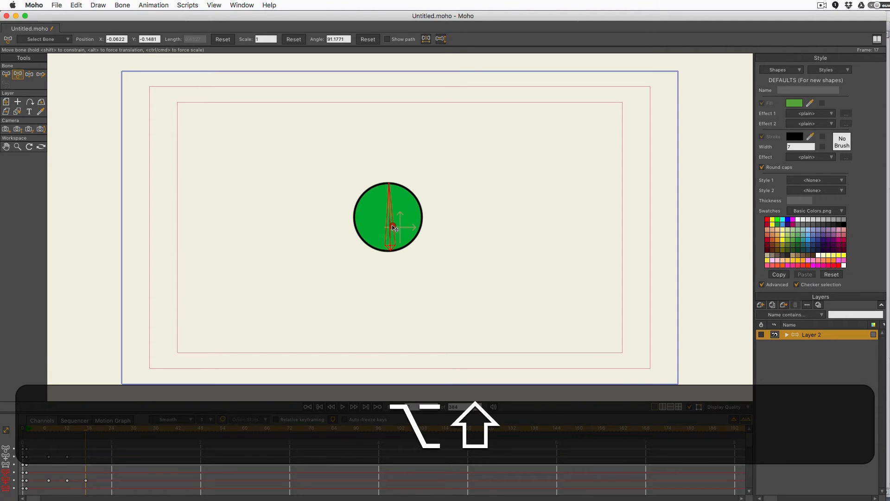
{"action": "left_click_drag", "start_coordinate": [395, 226], "coordinate": [399, 313]}
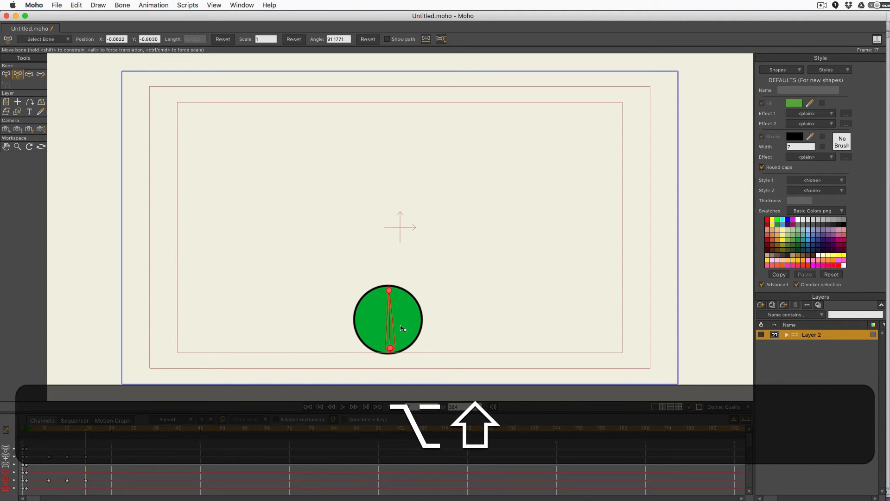
{"action": "key", "text": "super+Tab"}
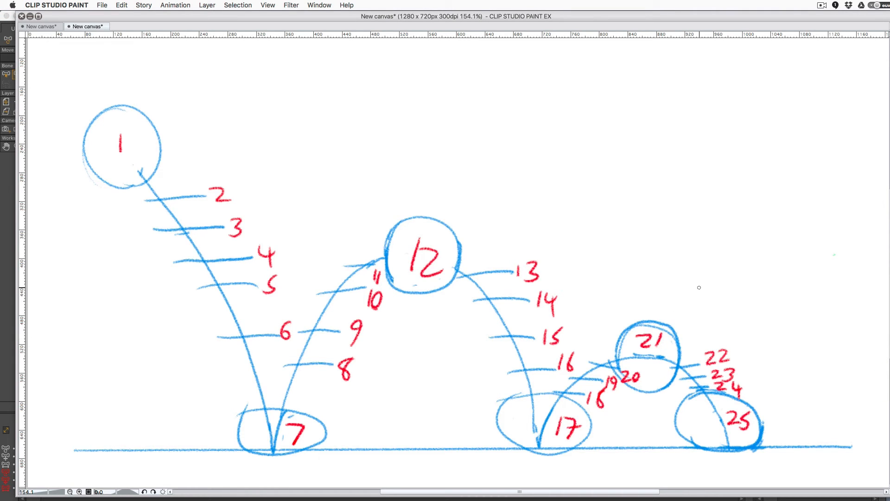
Step: Lift the ball to a lower apex just below centre at frame 21, checking against the sketch
{"action": "left_click", "coordinate": [6, 380]}
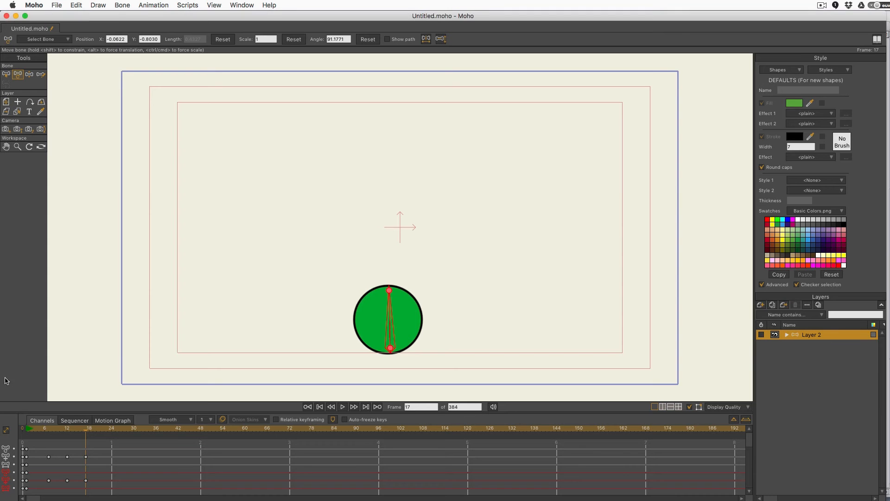
{"action": "left_click", "coordinate": [101, 431]}
{"action": "left_click_drag", "start_coordinate": [391, 330], "coordinate": [390, 281]}
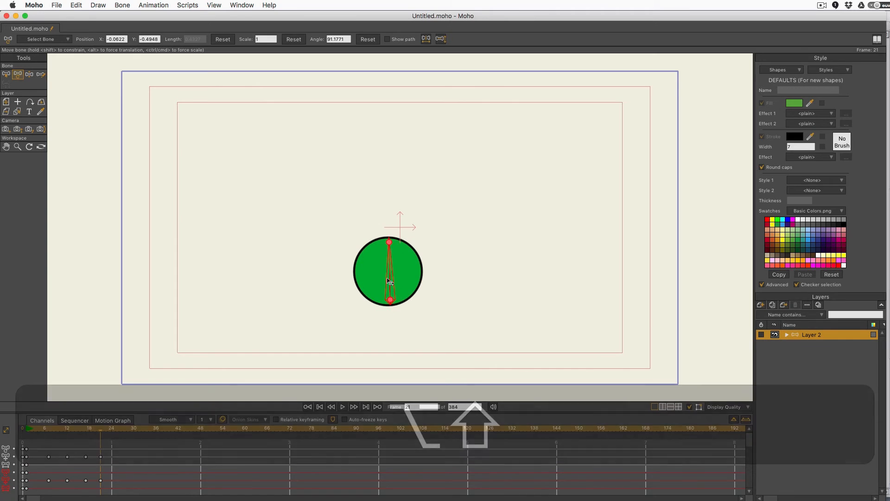
{"action": "key", "text": "super+Tab"}
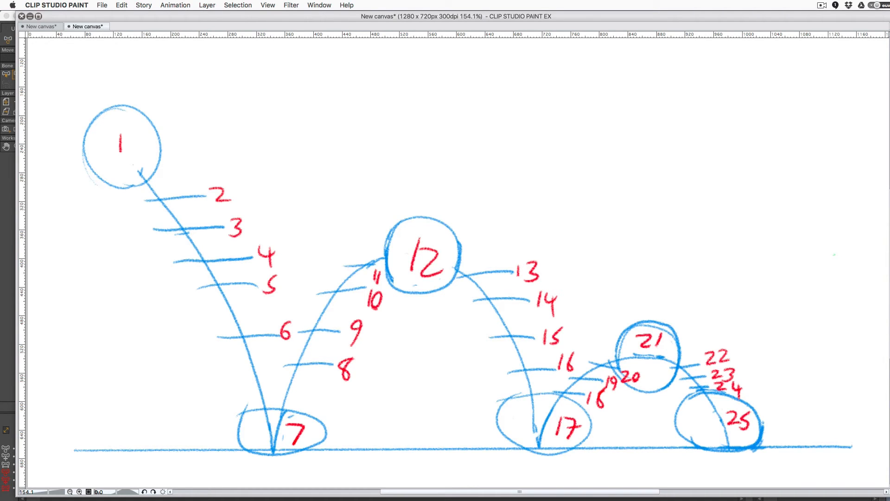
{"action": "left_click", "coordinate": [556, 499]}
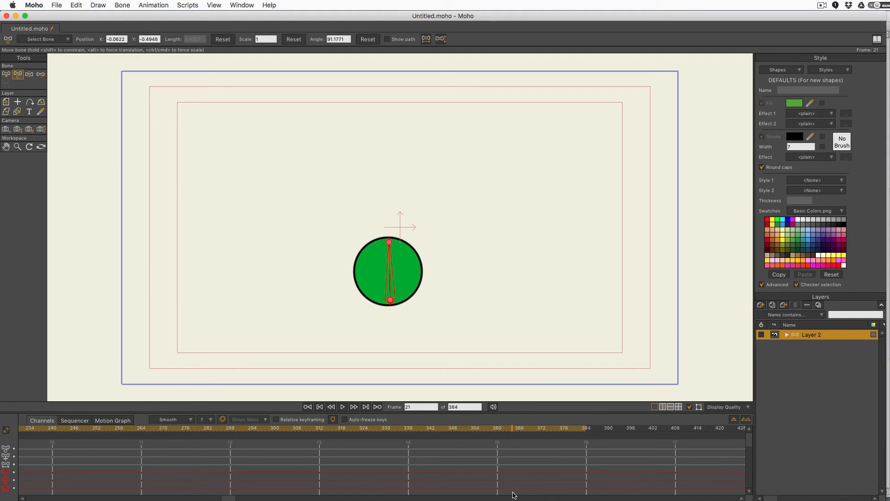
Step: Key the ball down on the ground at frame 25 with a translation-only bone move
{"action": "left_click", "coordinate": [319, 406]}
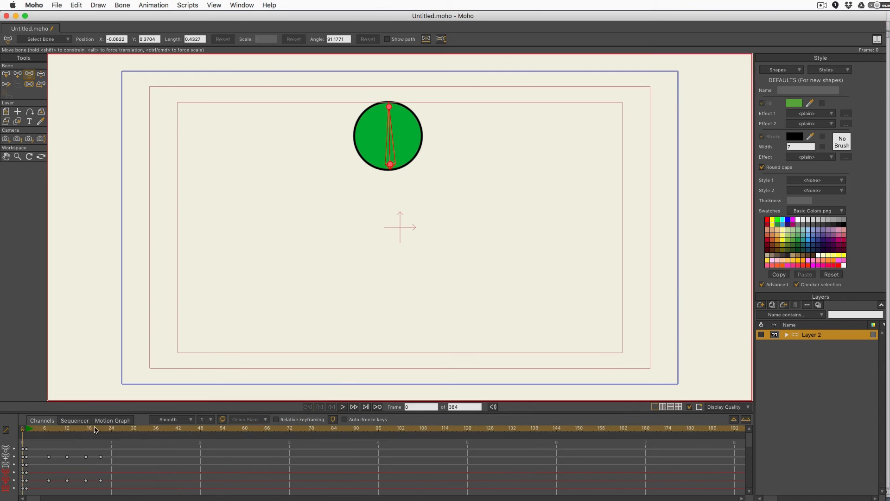
{"action": "left_click", "coordinate": [111, 431]}
{"action": "left_click_drag", "start_coordinate": [110, 431], "coordinate": [115, 430]}
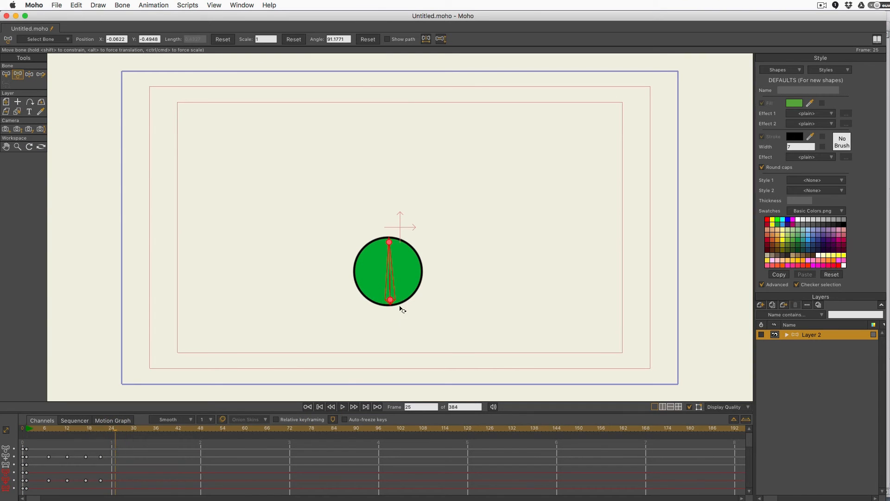
{"action": "key", "text": "shift"}
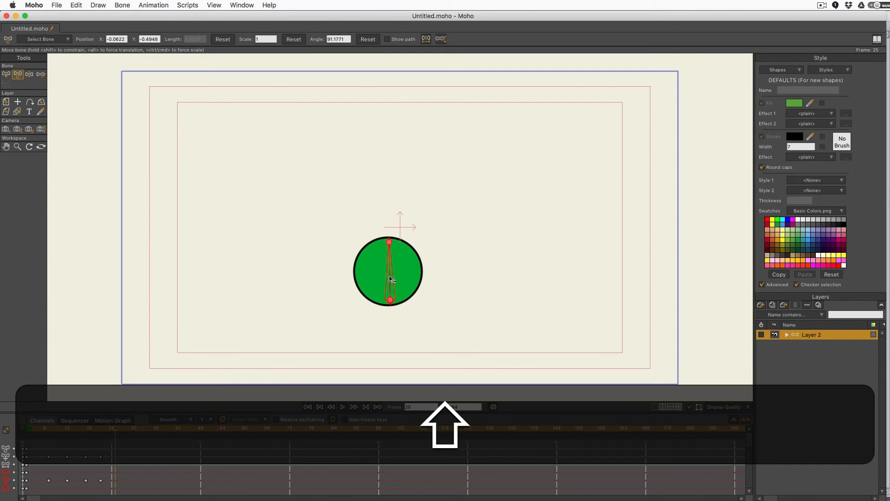
{"action": "key", "text": "alt"}
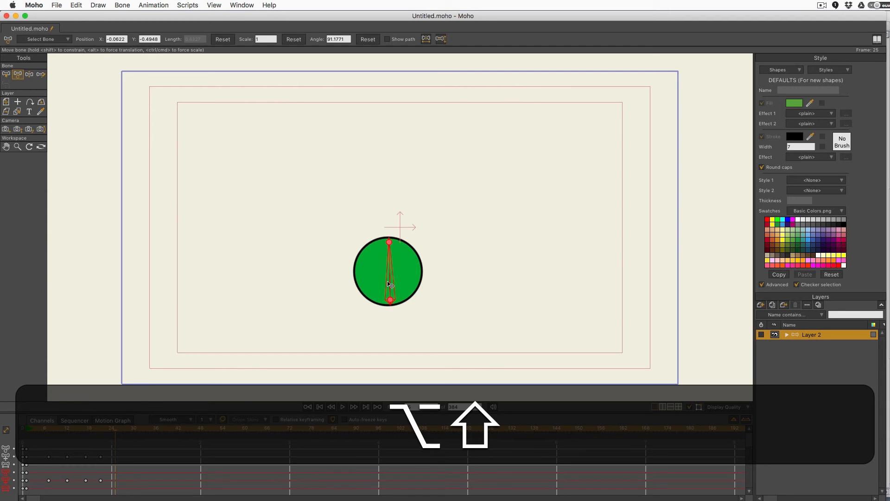
{"action": "left_click_drag", "start_coordinate": [390, 285], "coordinate": [394, 330]}
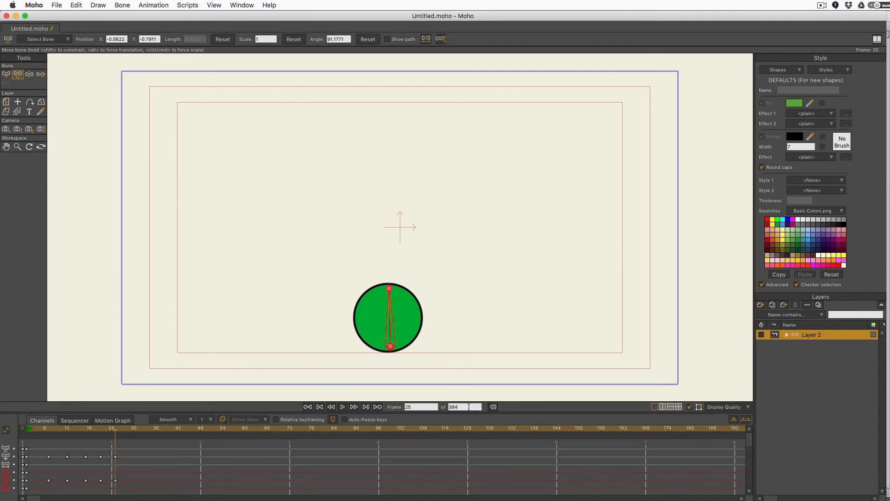
Step: Set the animation length to 30 frames and play the bounce
{"action": "left_click_drag", "start_coordinate": [468, 408], "coordinate": [433, 414]}
{"action": "type", "text": "30"}
{"action": "key", "text": "Return"}
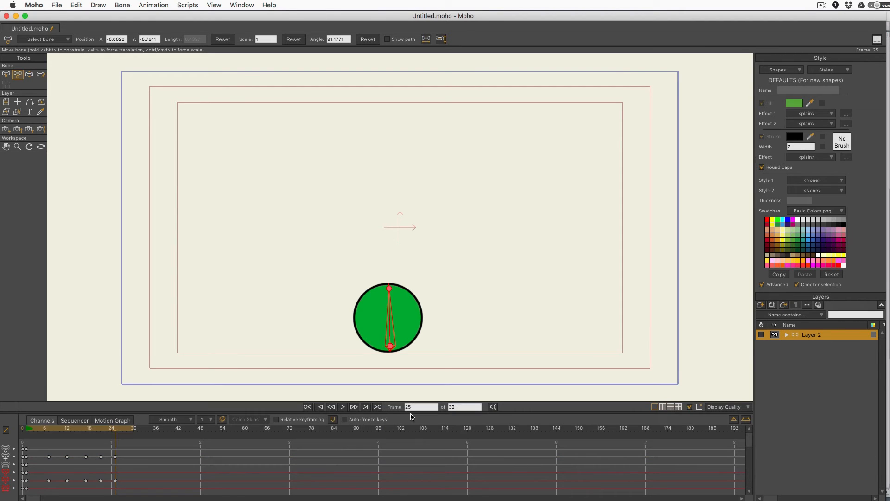
{"action": "left_click", "coordinate": [342, 408]}
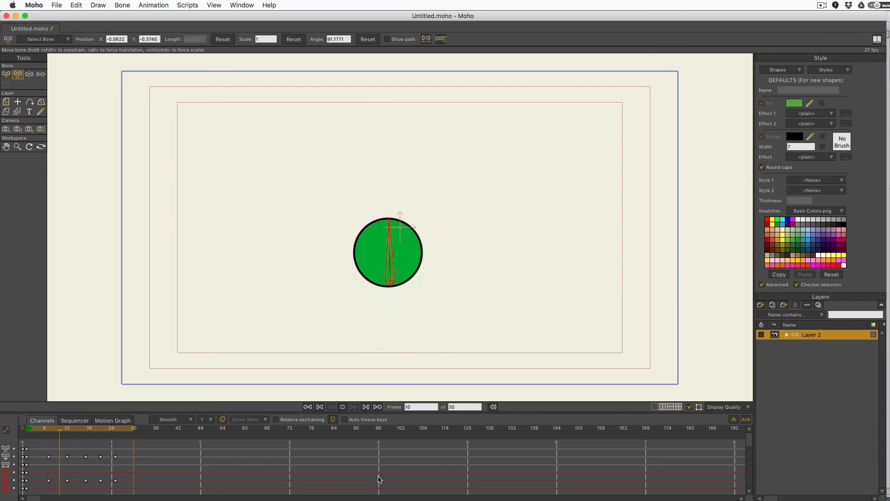
{"action": "left_click", "coordinate": [344, 406]}
{"action": "left_click_drag", "start_coordinate": [84, 435], "coordinate": [28, 445]}
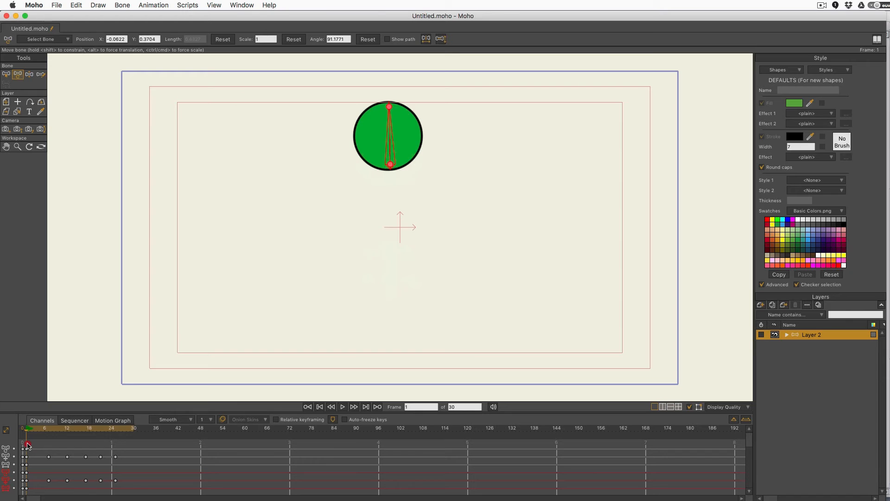
{"action": "left_click_drag", "start_coordinate": [28, 447], "coordinate": [50, 449]}
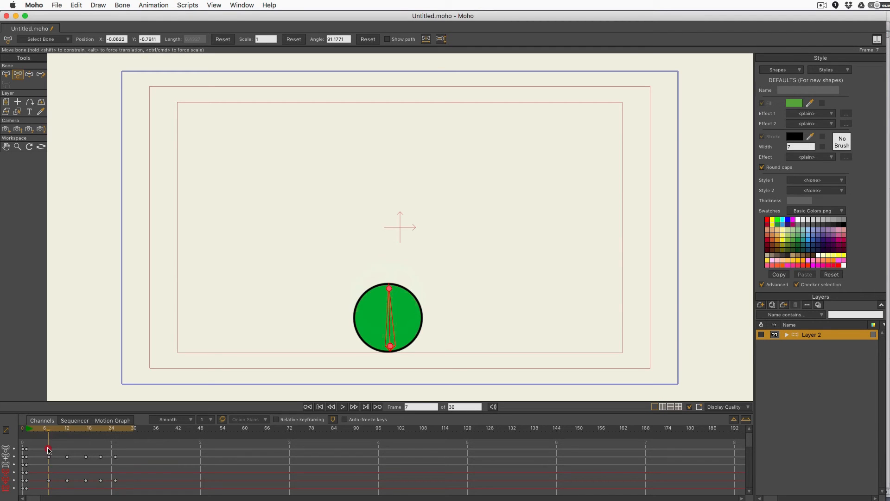
Step: Scale the bone to 0.6433 at frame 7 so the ball squashes into a flat ellipse
{"action": "left_click_drag", "start_coordinate": [49, 449], "coordinate": [49, 473]}
{"action": "left_click_drag", "start_coordinate": [47, 472], "coordinate": [45, 472]}
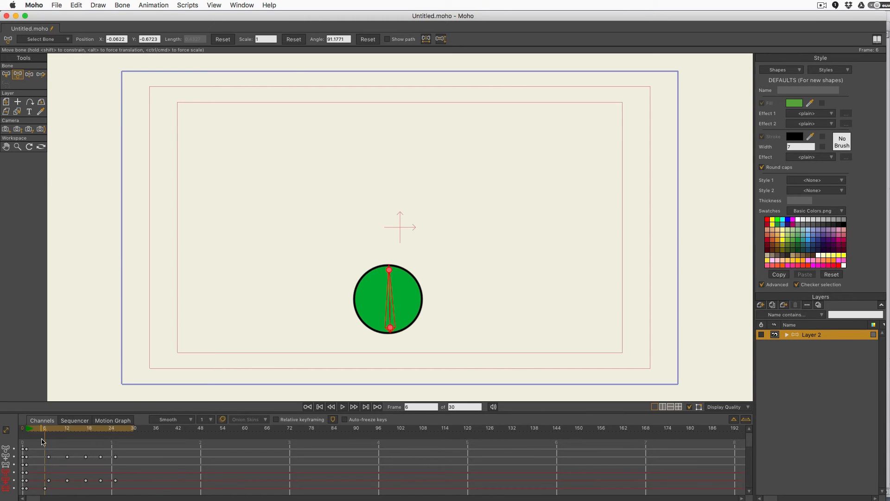
{"action": "mouse_move", "coordinate": [44, 430]}
{"action": "left_mouse_down"}
{"action": "mouse_move", "coordinate": [35, 434]}
{"action": "mouse_move", "coordinate": [48, 437]}
{"action": "left_mouse_up"}
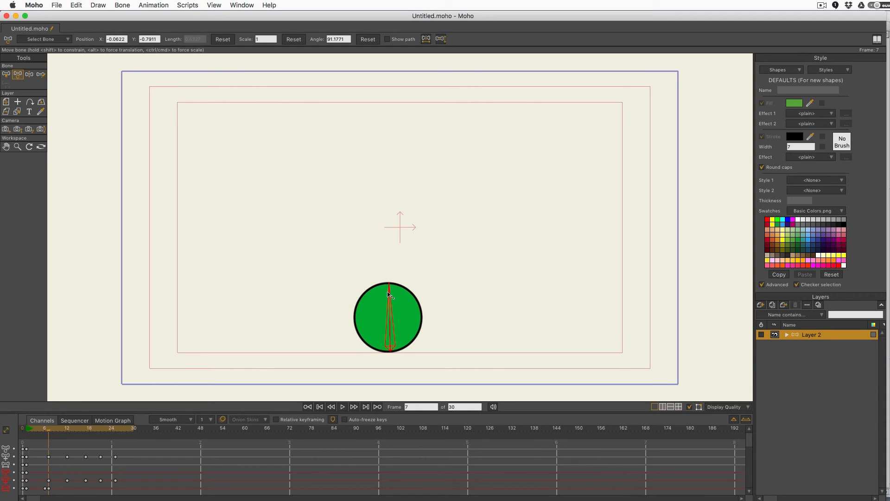
{"action": "left_click_drag", "start_coordinate": [389, 289], "coordinate": [364, 306]}
{"action": "mouse_move", "coordinate": [43, 429]}
{"action": "left_mouse_down"}
{"action": "mouse_move", "coordinate": [86, 436]}
{"action": "mouse_move", "coordinate": [46, 443]}
{"action": "mouse_move", "coordinate": [54, 453]}
{"action": "mouse_move", "coordinate": [86, 454]}
{"action": "mouse_move", "coordinate": [47, 453]}
{"action": "left_mouse_up"}
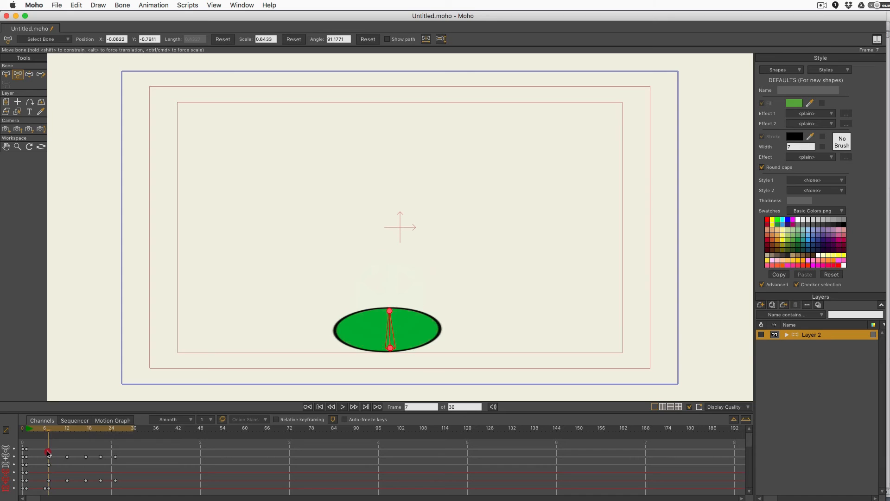
Step: At frame 10, try setting the ball's Scale to 1, then undo it
{"action": "left_click", "coordinate": [44, 454]}
{"action": "left_click_drag", "start_coordinate": [47, 454], "coordinate": [61, 453]}
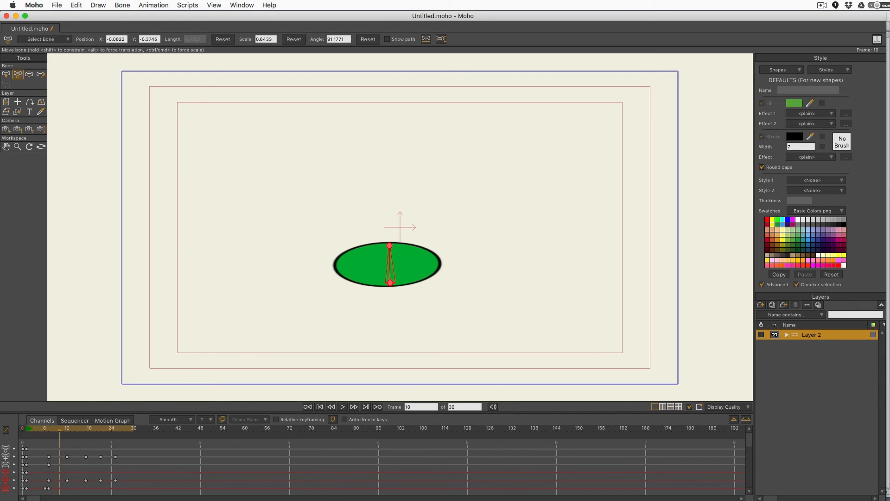
{"action": "double_click", "coordinate": [272, 37]}
{"action": "type", "text": "1"}
{"action": "key", "text": "Return"}
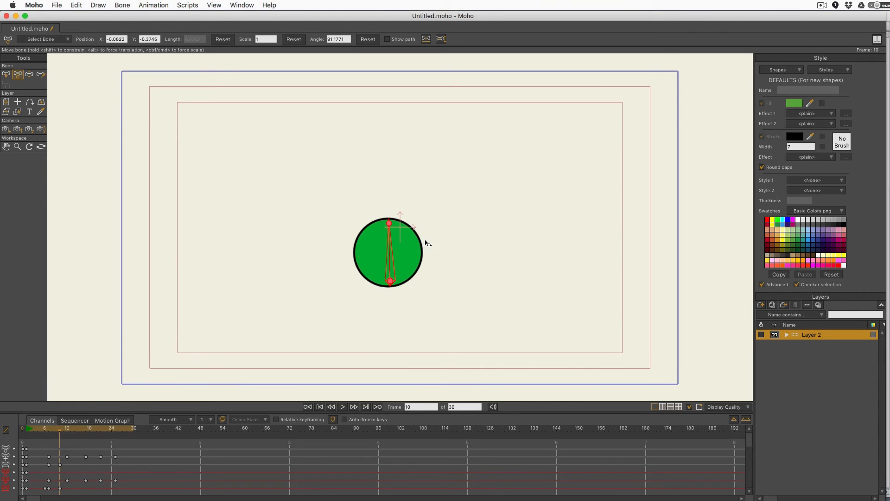
{"action": "key", "text": "super+z"}
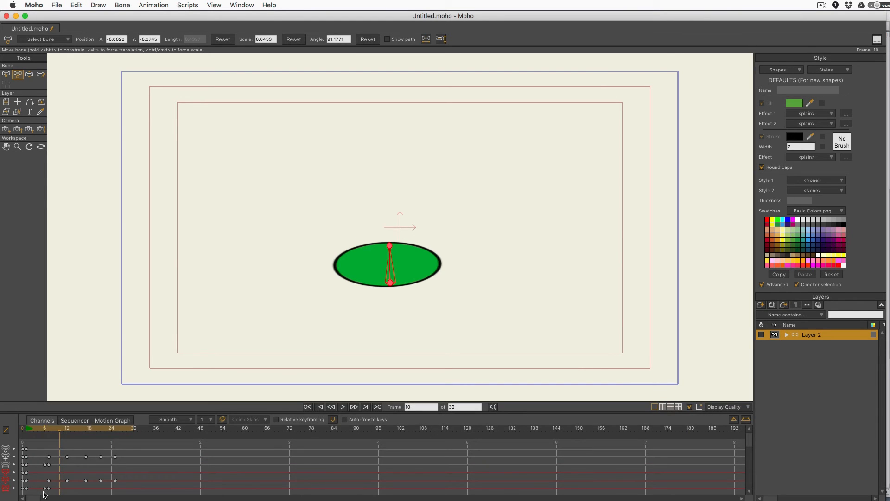
Step: Copy the round frame-6 keyframes and paste them at frame 10
{"action": "left_click", "coordinate": [45, 488]}
{"action": "key", "text": "super+c"}
{"action": "key", "text": "super+v"}
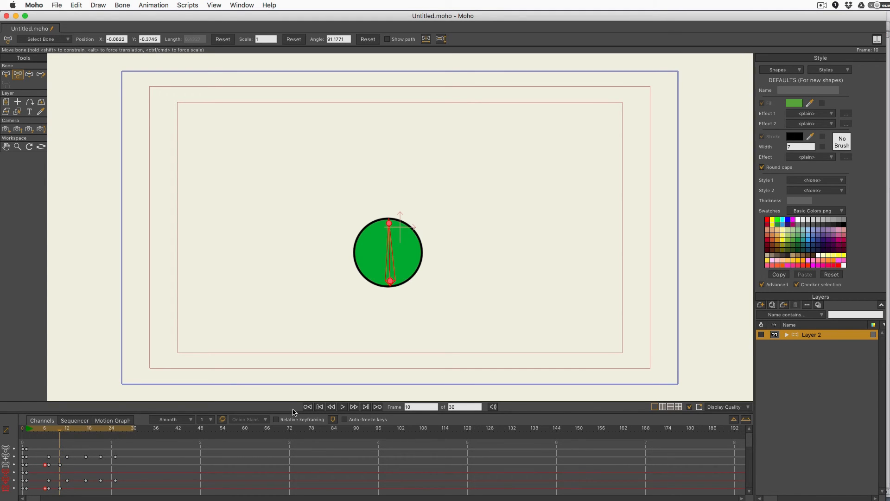
Step: Add a key at frame 16 and squash the ball flat against the floor at frame 17
{"action": "left_click_drag", "start_coordinate": [58, 439], "coordinate": [84, 448]}
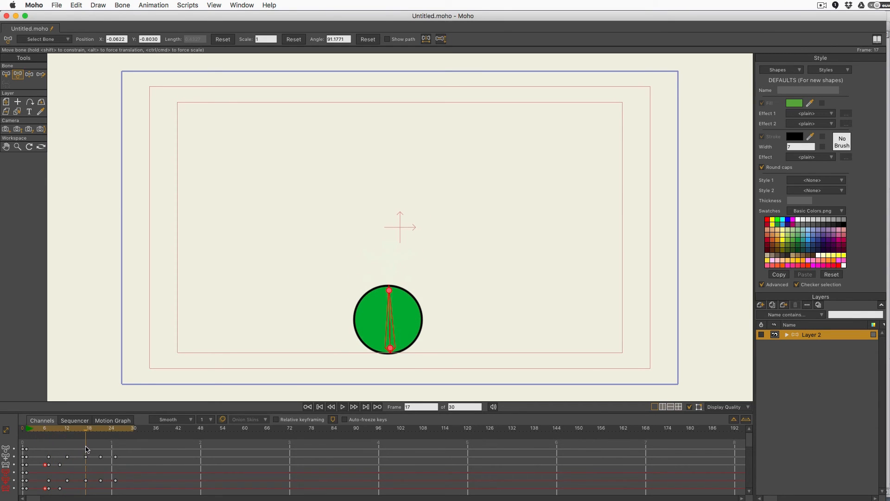
{"action": "left_click_drag", "start_coordinate": [84, 448], "coordinate": [82, 458]}
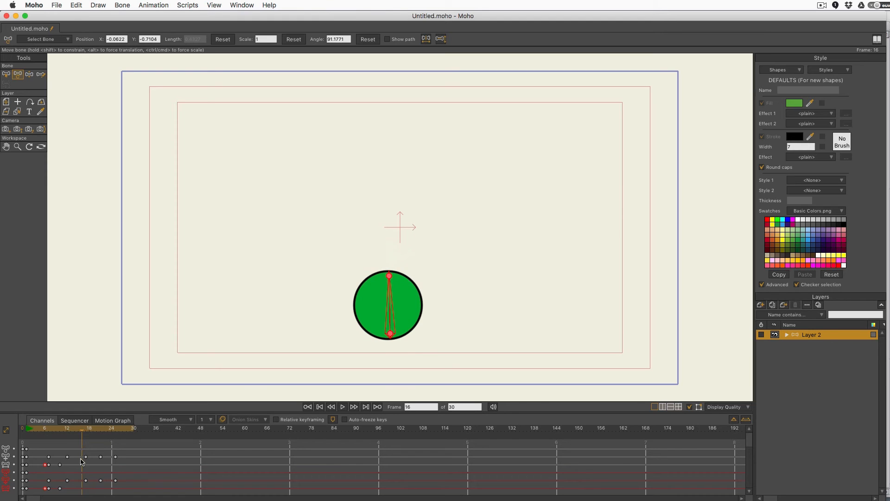
{"action": "left_click", "coordinate": [82, 489]}
{"action": "left_click", "coordinate": [84, 434]}
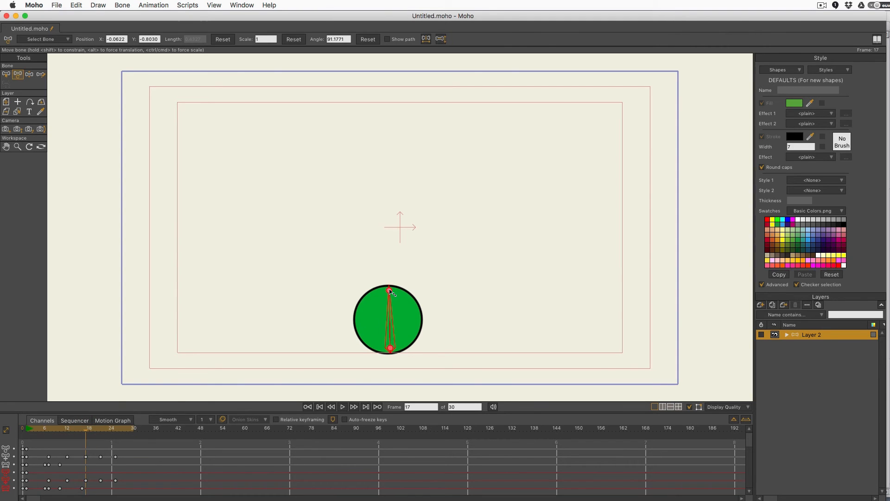
{"action": "left_click_drag", "start_coordinate": [390, 292], "coordinate": [373, 295]}
Step: Set the ball's Scale back to 1 at frame 19 and review the squash
{"action": "left_click", "coordinate": [90, 430]}
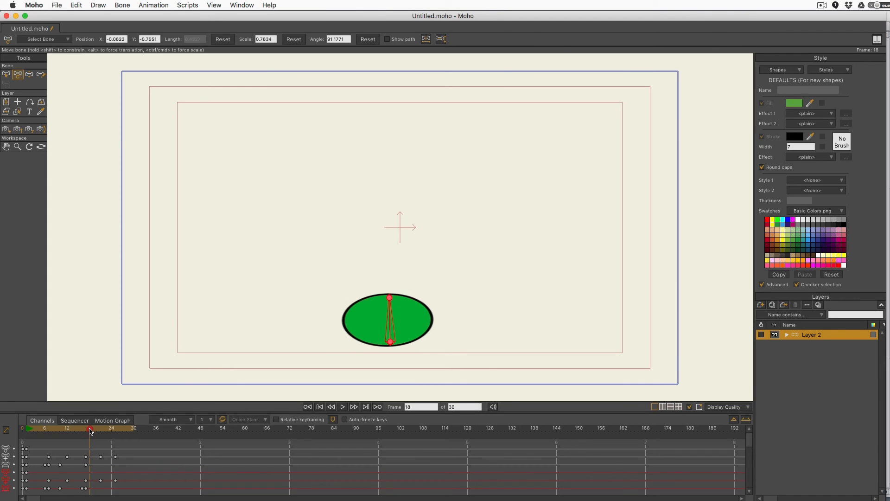
{"action": "left_click_drag", "start_coordinate": [90, 431], "coordinate": [93, 431]}
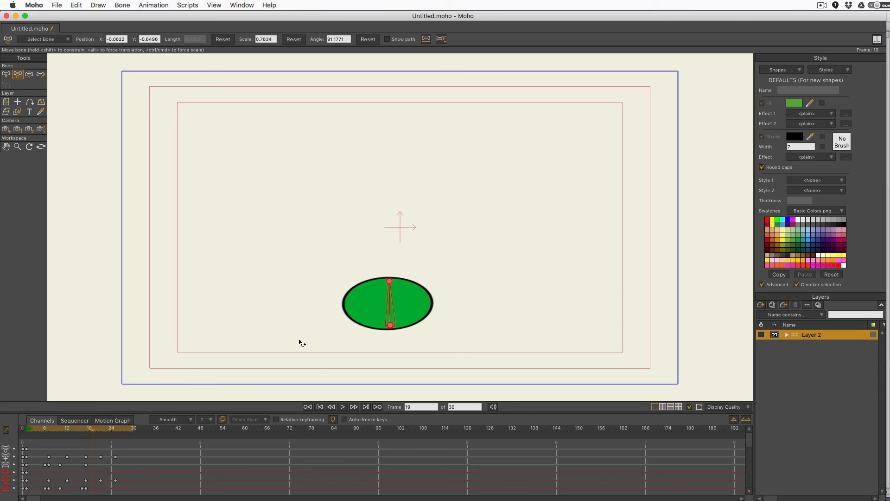
{"action": "double_click", "coordinate": [273, 39]}
{"action": "type", "text": "1"}
{"action": "key", "text": "Return"}
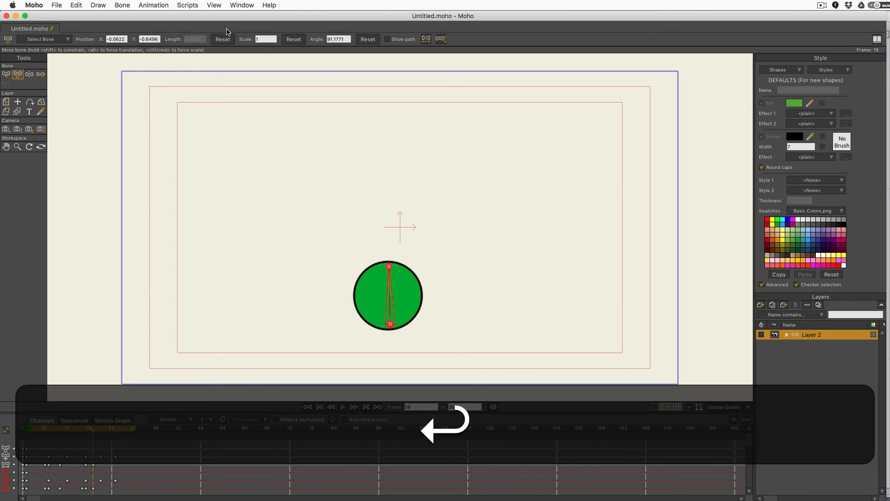
{"action": "left_click_drag", "start_coordinate": [93, 431], "coordinate": [112, 459]}
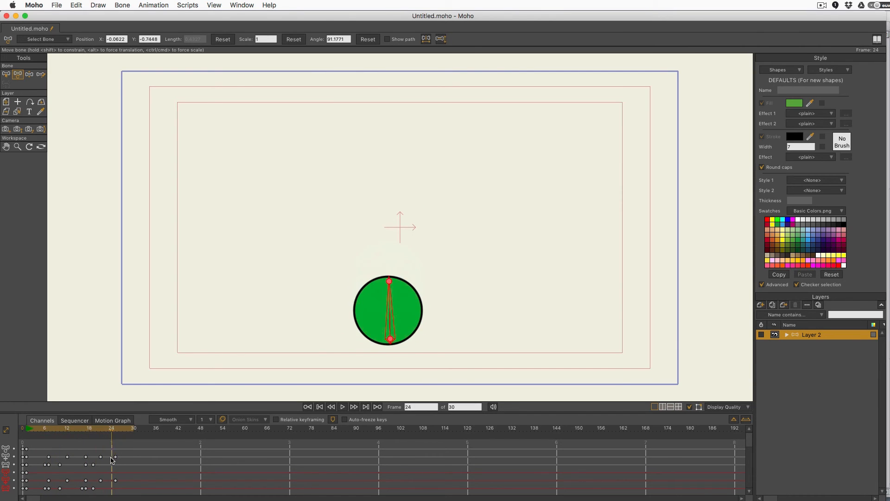
Step: Squash the ball on its last landing at frame 25 and play to check
{"action": "left_click", "coordinate": [114, 432]}
{"action": "left_click", "coordinate": [111, 433]}
{"action": "left_click", "coordinate": [116, 432]}
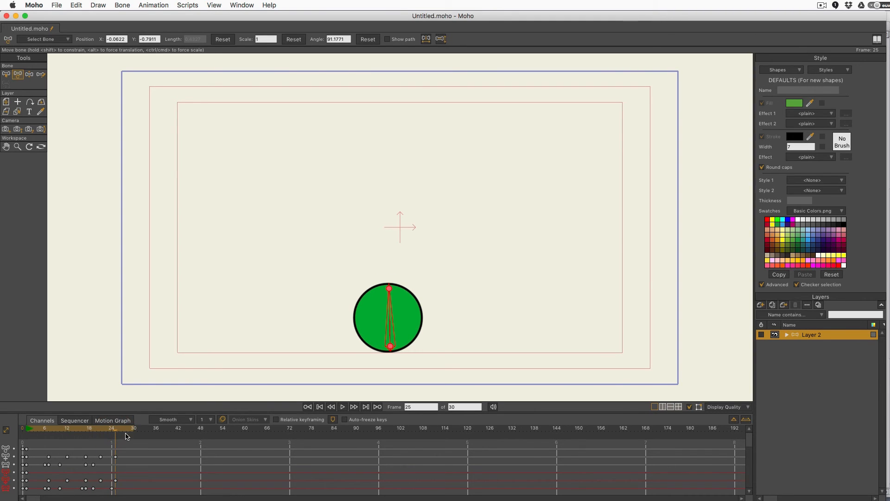
{"action": "mouse_move", "coordinate": [389, 290]}
{"action": "left_mouse_down"}
{"action": "mouse_move", "coordinate": [390, 274]}
{"action": "mouse_move", "coordinate": [390, 296]}
{"action": "left_mouse_up"}
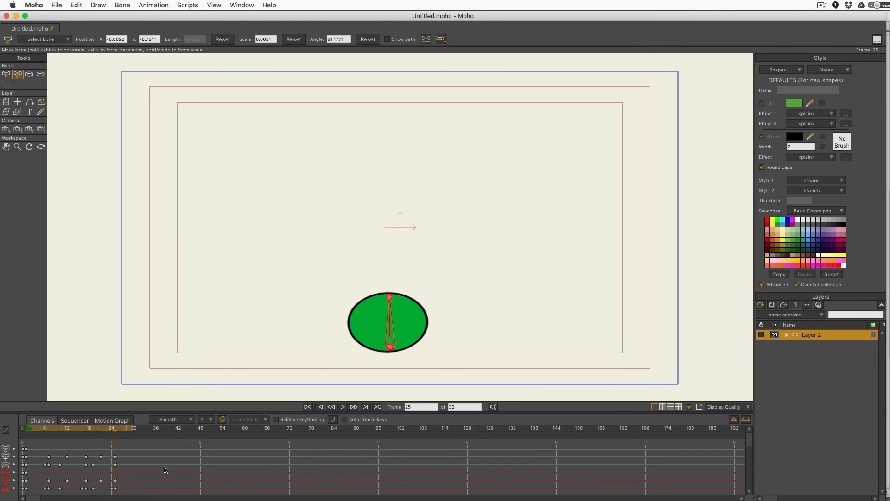
{"action": "left_click", "coordinate": [342, 406]}
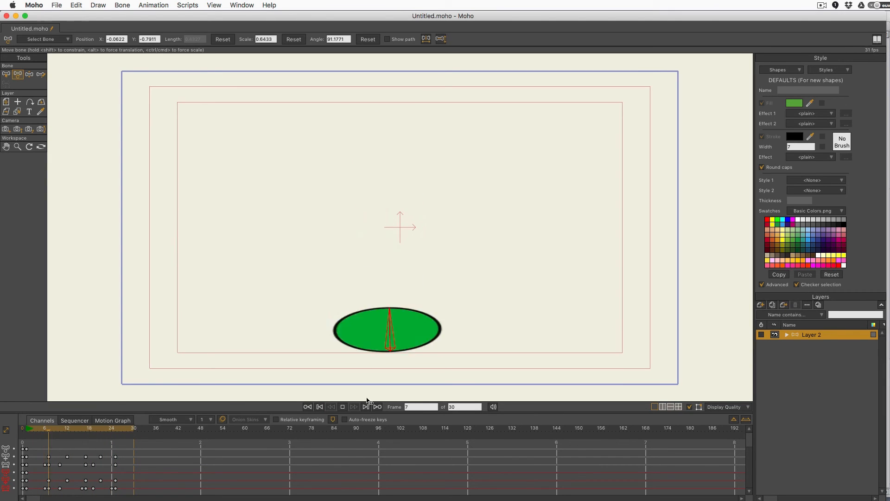
{"action": "left_click", "coordinate": [342, 407]}
Step: Set the ball's Scale to 1 at frame 28 and play the animation
{"action": "left_click_drag", "start_coordinate": [87, 429], "coordinate": [126, 437]}
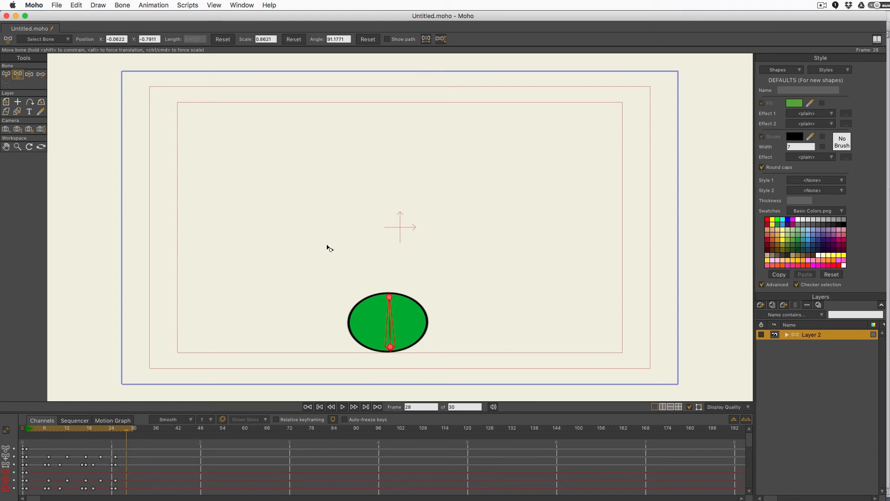
{"action": "left_click", "coordinate": [274, 39]}
{"action": "type", "text": "1"}
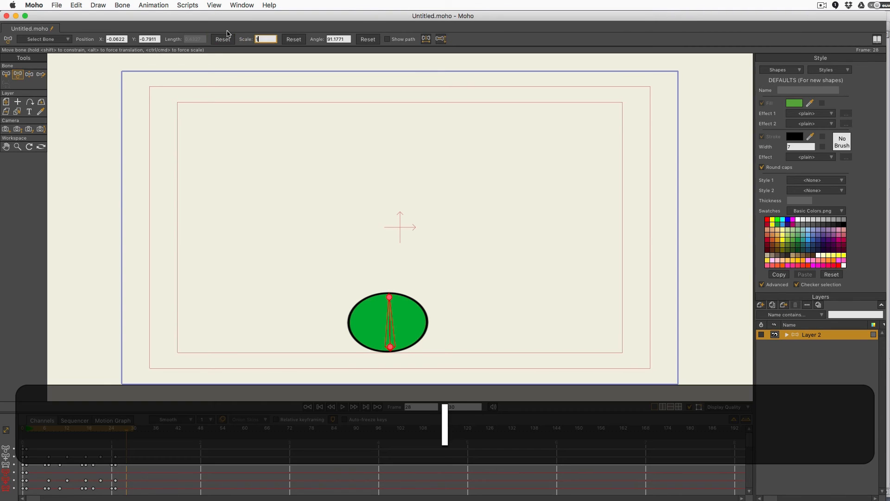
{"action": "key", "text": "Return"}
{"action": "left_click", "coordinate": [342, 406]}
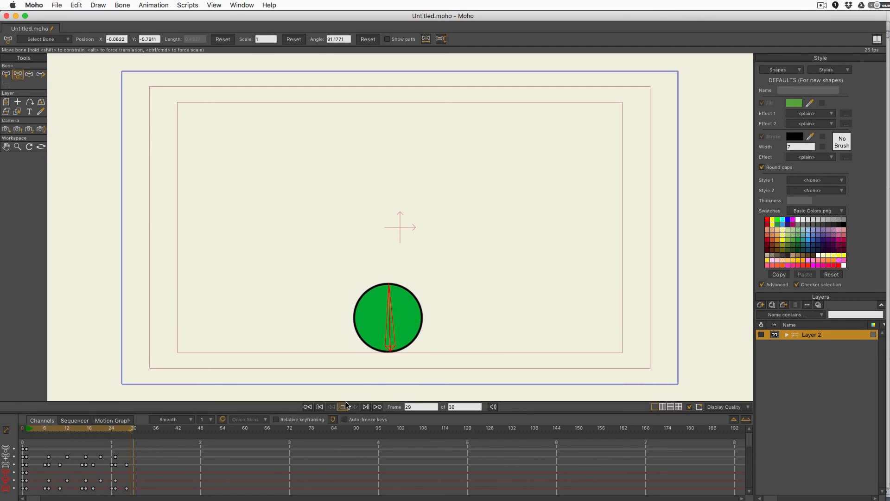
Step: Show the bone's translation curve in a taller Motion Graph and bring the Acetate overlay over it
{"action": "left_click", "coordinate": [115, 421]}
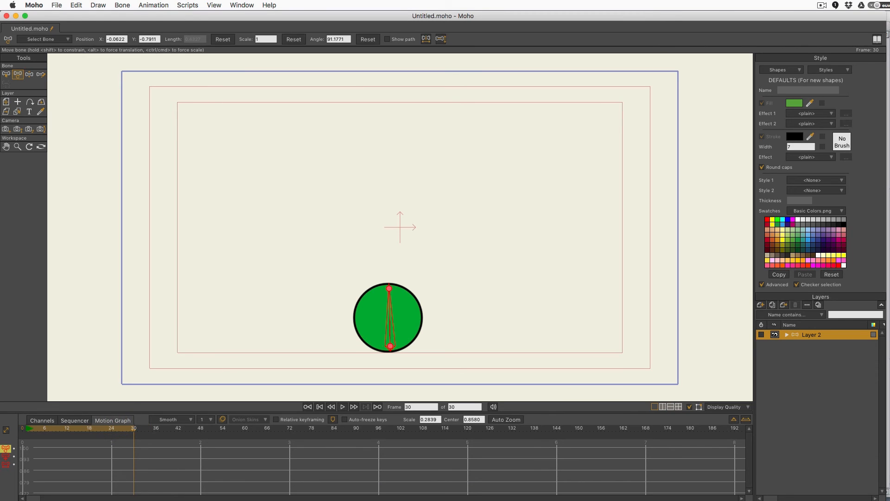
{"action": "left_click_drag", "start_coordinate": [132, 432], "coordinate": [27, 447]}
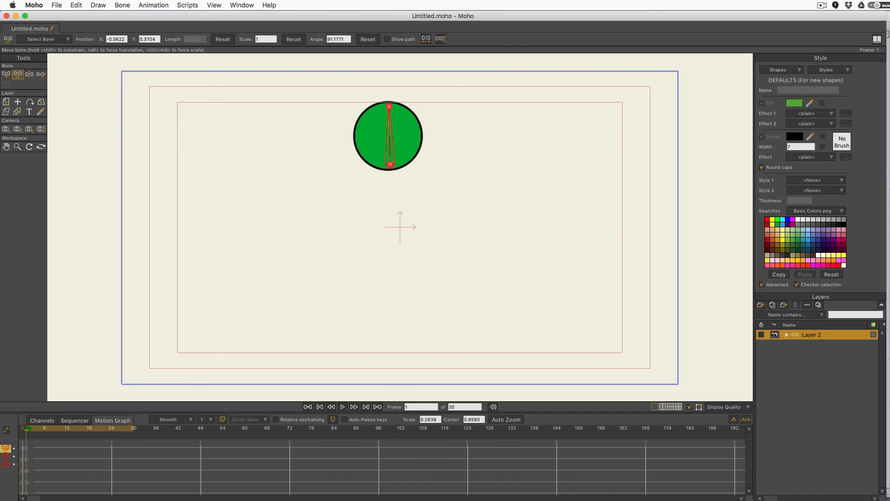
{"action": "left_click", "coordinate": [7, 458]}
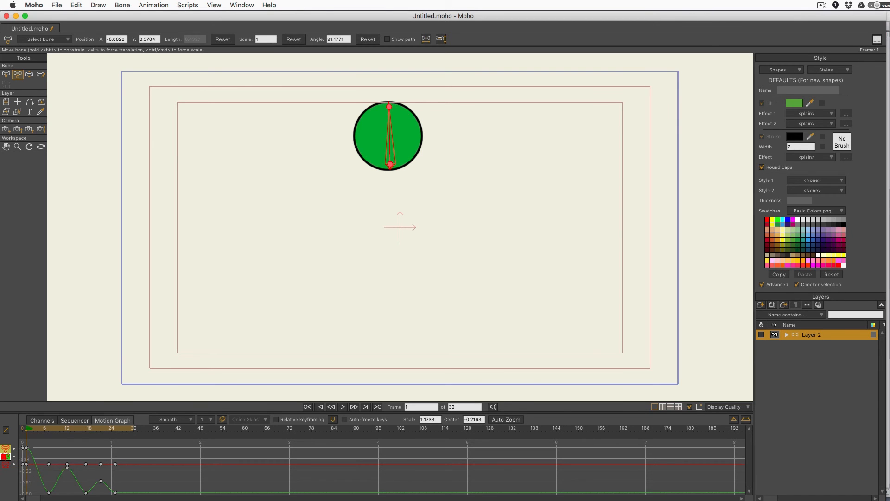
{"action": "left_click_drag", "start_coordinate": [255, 412], "coordinate": [288, 321]}
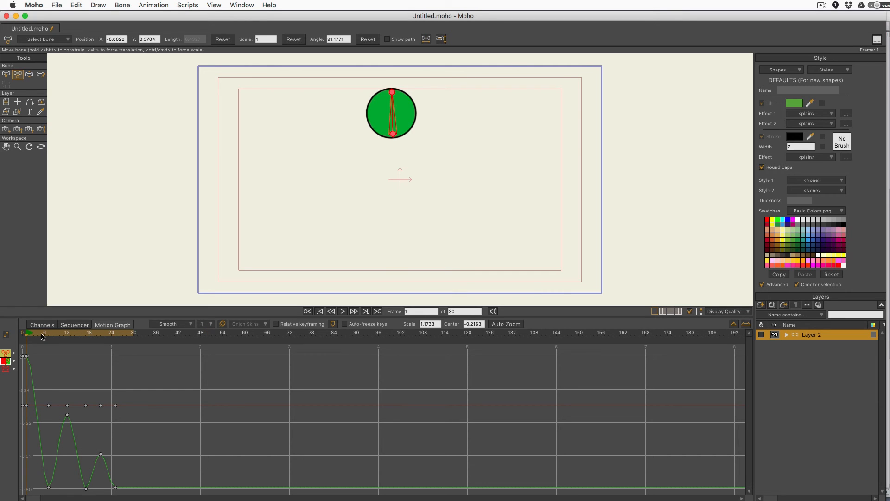
{"action": "left_click_drag", "start_coordinate": [40, 334], "coordinate": [26, 335]}
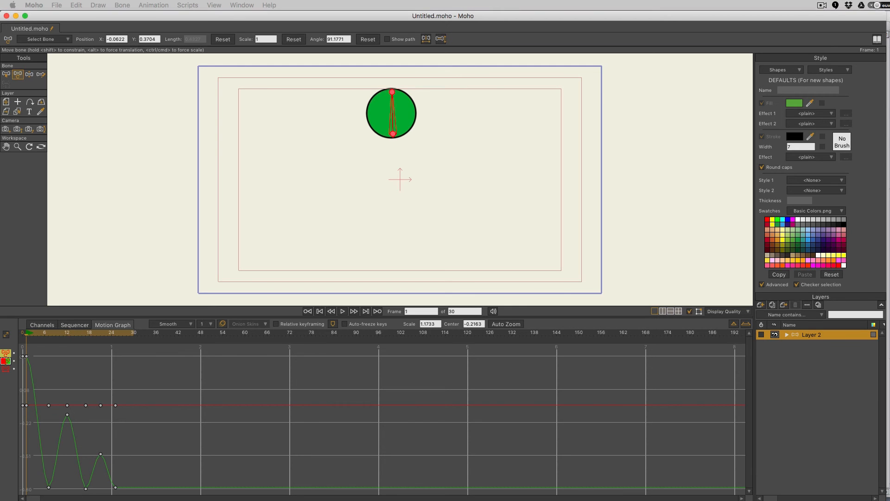
{"action": "left_click_drag", "start_coordinate": [0, 74], "coordinate": [330, 226]}
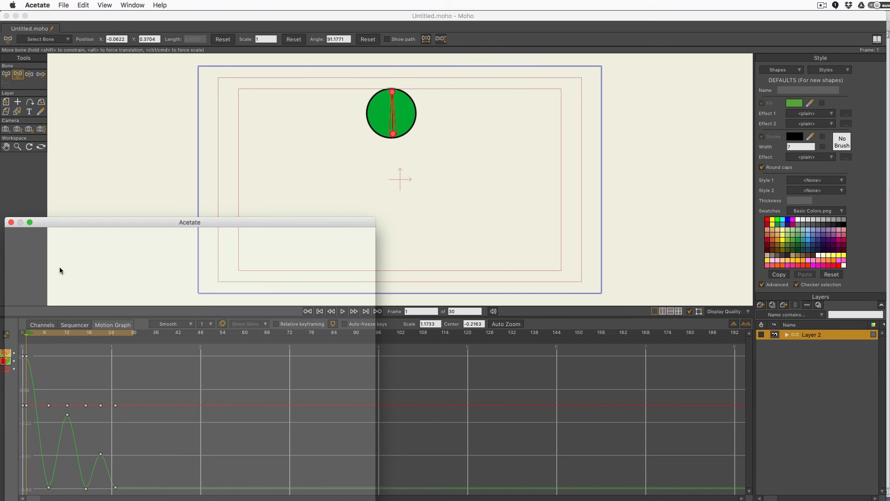
Step: Trace an Acetate line from the first key down to the last key, then move the overlay off screen
{"action": "left_click_drag", "start_coordinate": [81, 227], "coordinate": [80, 227]}
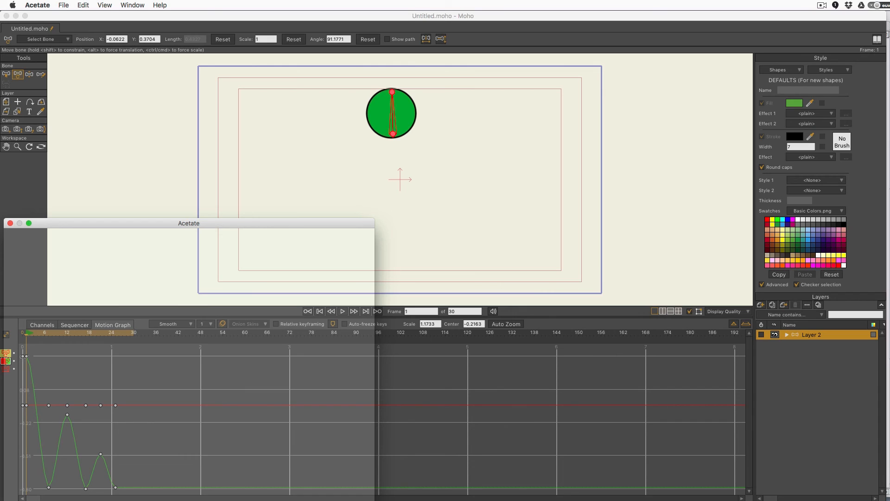
{"action": "mouse_move", "coordinate": [26, 356]}
{"action": "left_mouse_down"}
{"action": "mouse_move", "coordinate": [128, 486]}
{"action": "mouse_move", "coordinate": [122, 482]}
{"action": "left_mouse_up"}
{"action": "key", "text": "super+z"}
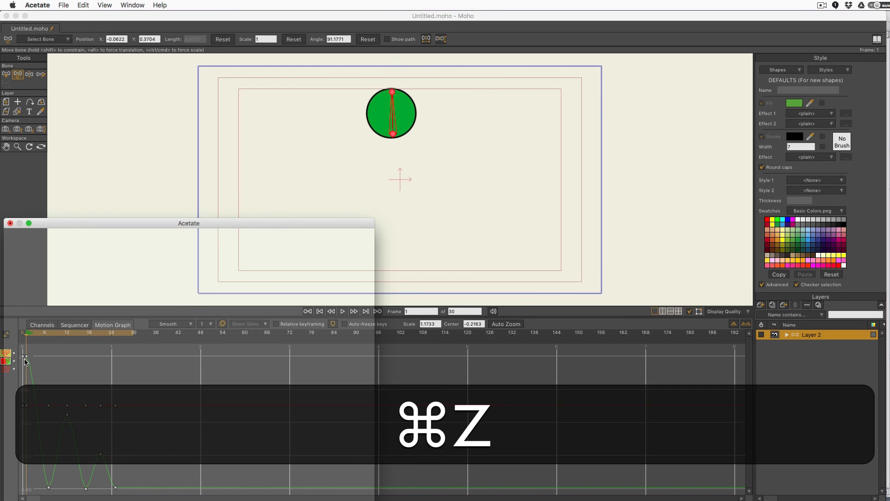
{"action": "left_click_drag", "start_coordinate": [27, 356], "coordinate": [120, 484]}
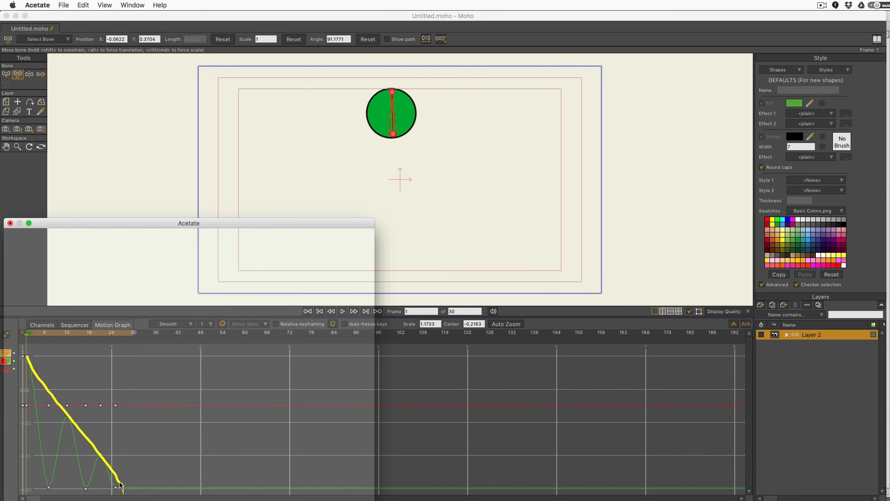
{"action": "key", "text": "super+z"}
{"action": "left_click_drag", "start_coordinate": [27, 357], "coordinate": [113, 485]}
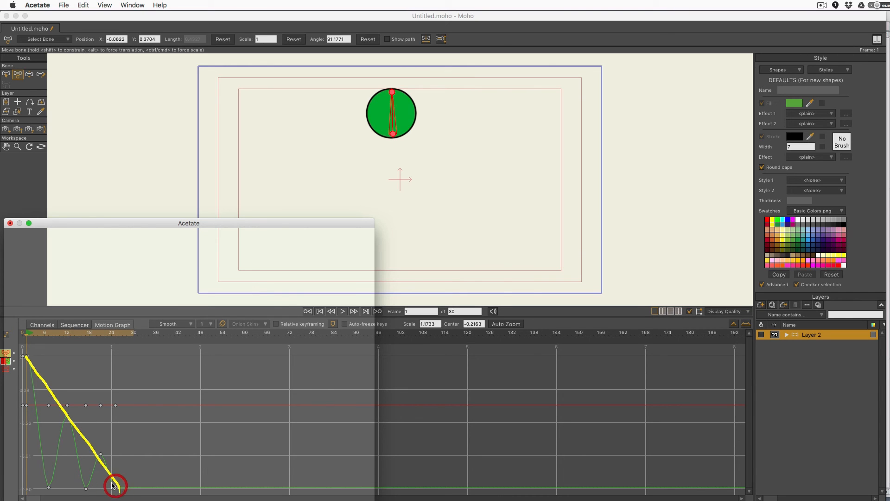
{"action": "key", "text": "super+z"}
{"action": "left_click_drag", "start_coordinate": [26, 357], "coordinate": [117, 487]}
{"action": "key", "text": "super+z"}
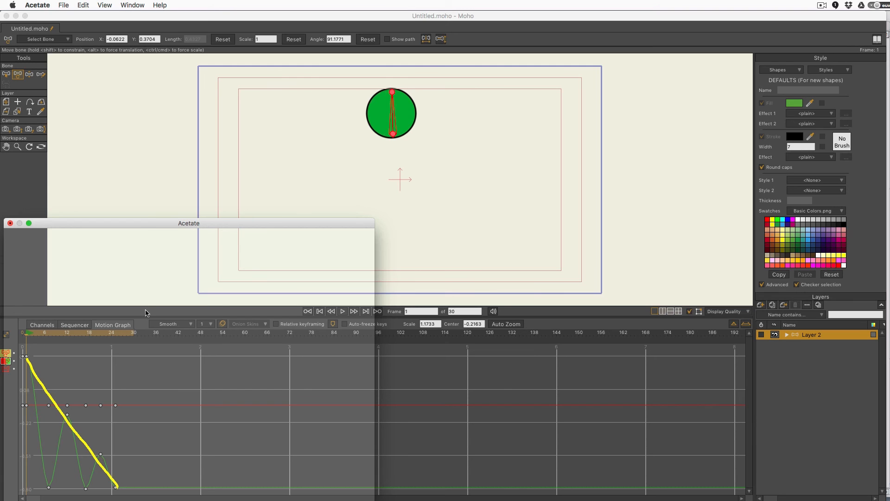
{"action": "left_click_drag", "start_coordinate": [188, 229], "coordinate": [889, 394]}
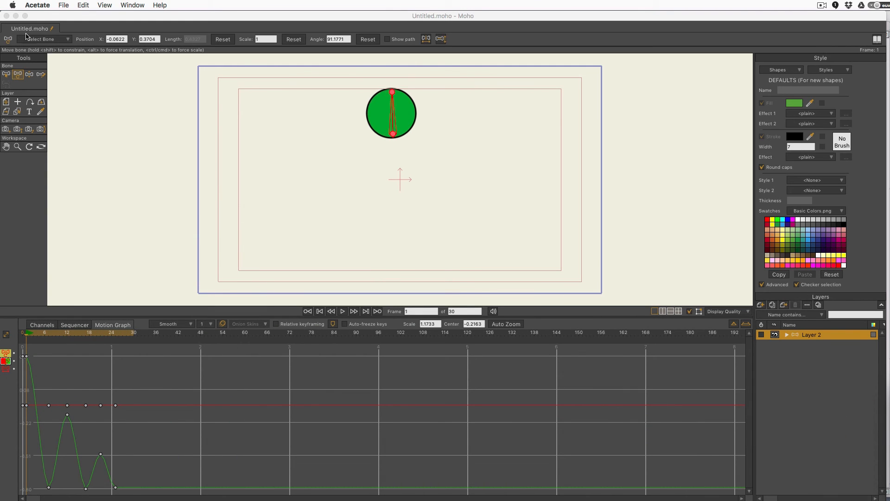
Step: Back in Moho, redo the undone keyframe edit near frame 21 and deselect the keys
{"action": "left_click", "coordinate": [17, 74]}
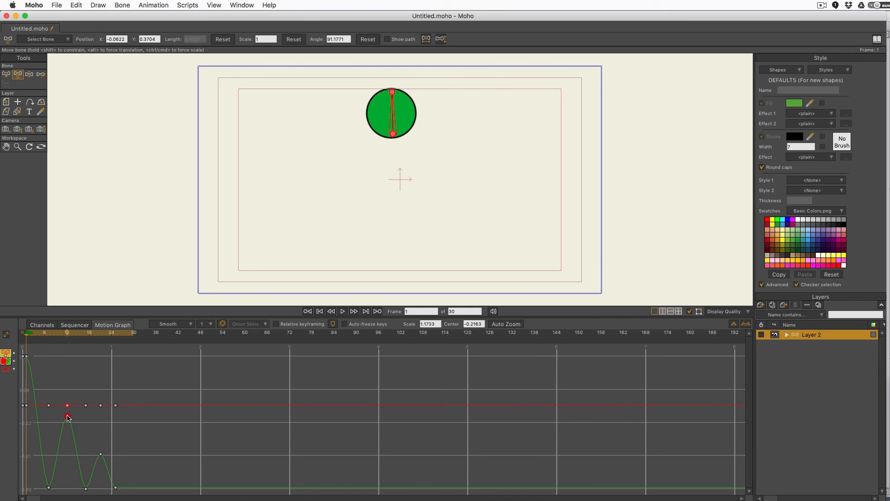
{"action": "key", "text": "shift"}
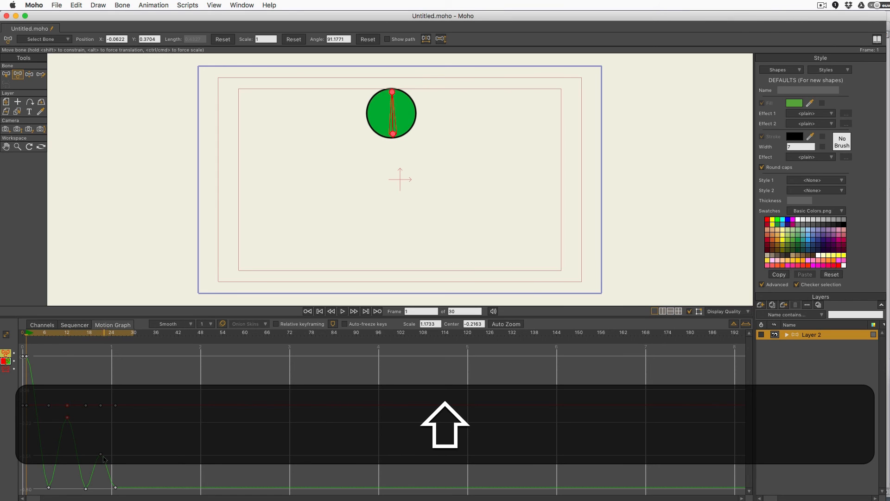
{"action": "key", "text": "super+shift+z"}
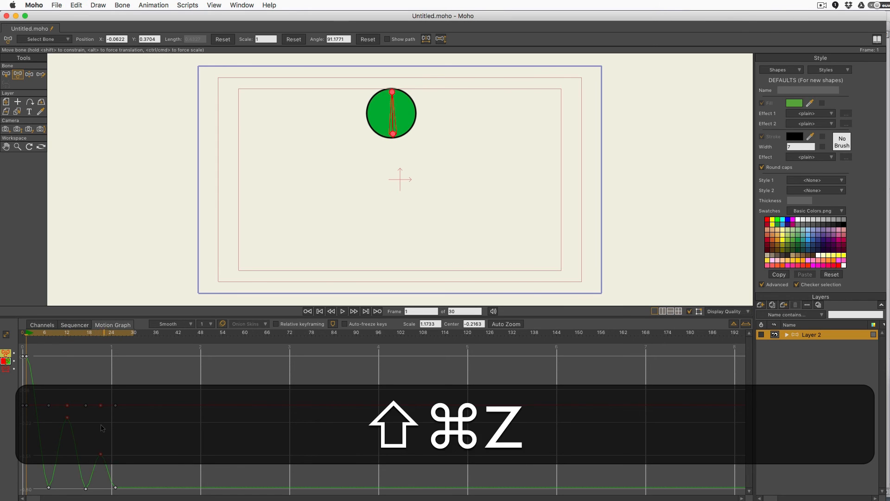
{"action": "left_click", "coordinate": [125, 434]}
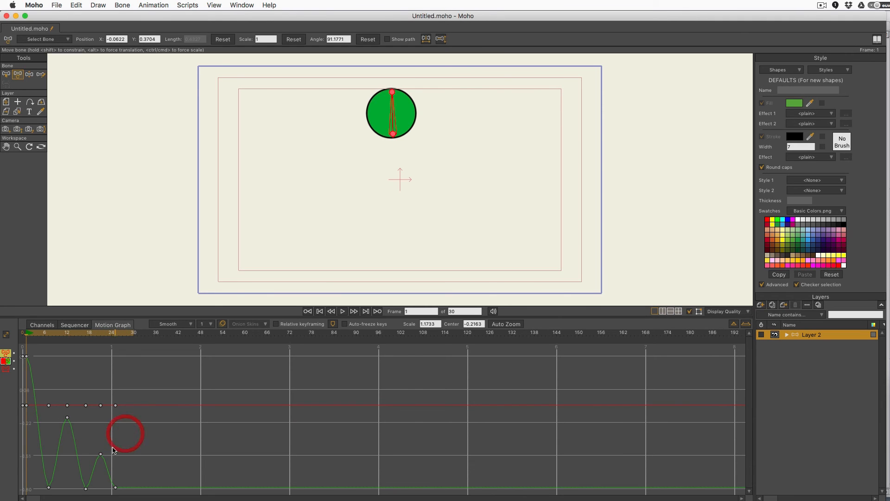
Step: Play and stop the bounce to check it, then select all translation keyframes
{"action": "key", "text": "shift"}
{"action": "left_click", "coordinate": [343, 311]}
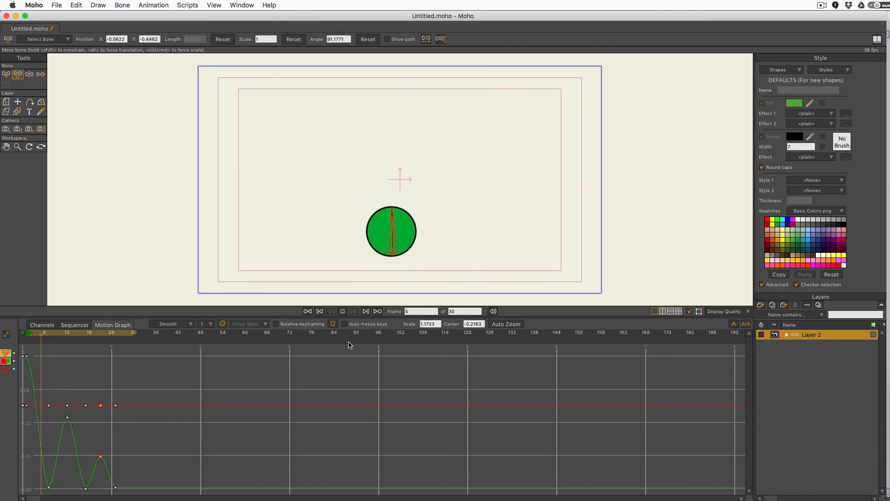
{"action": "left_click", "coordinate": [343, 311]}
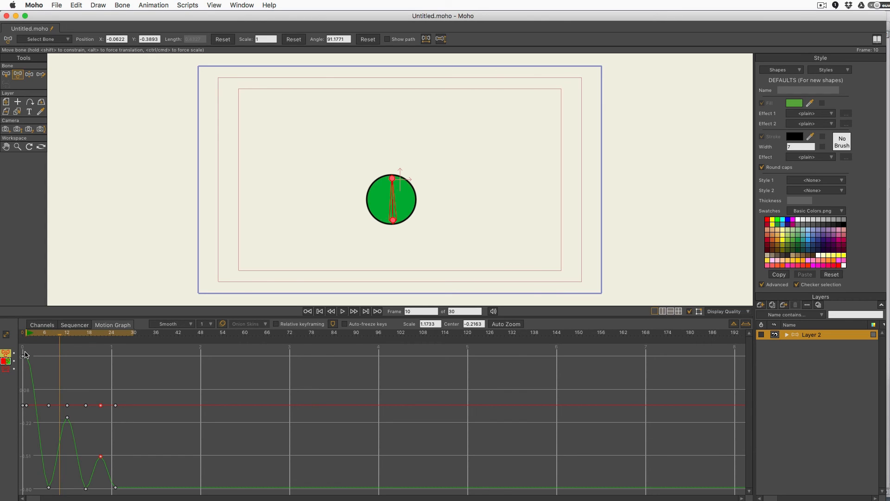
{"action": "left_click_drag", "start_coordinate": [25, 353], "coordinate": [124, 492]}
{"action": "right_click", "coordinate": [116, 490]}
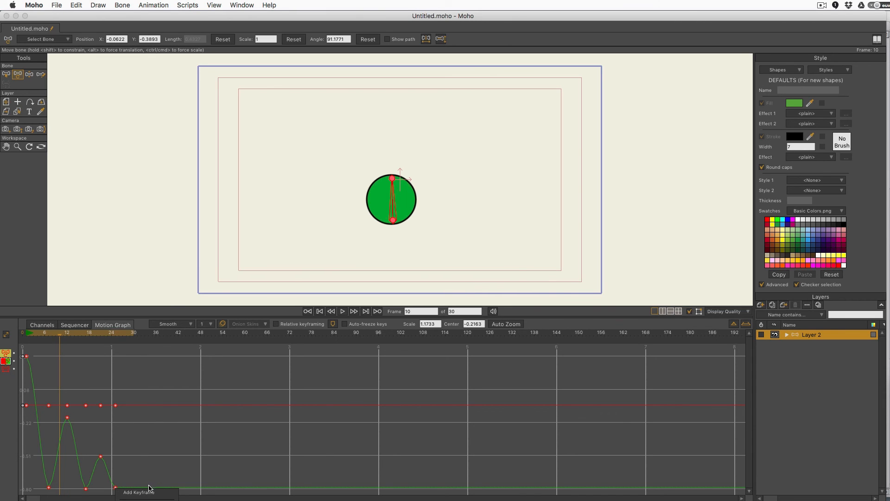
Step: With the graph enlarged, set all selected translation keyframes to Bezier, then shrink the graph again
{"action": "left_click", "coordinate": [159, 308]}
{"action": "left_click_drag", "start_coordinate": [159, 308], "coordinate": [164, 223]}
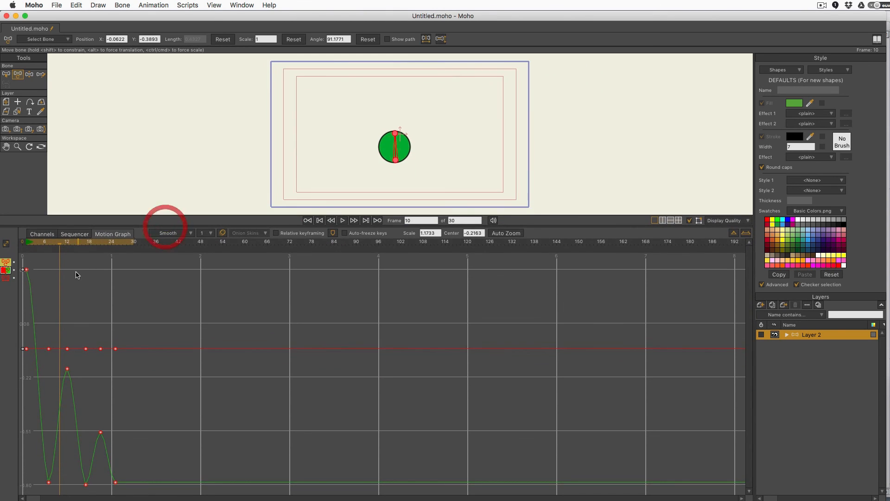
{"action": "right_click", "coordinate": [26, 271]}
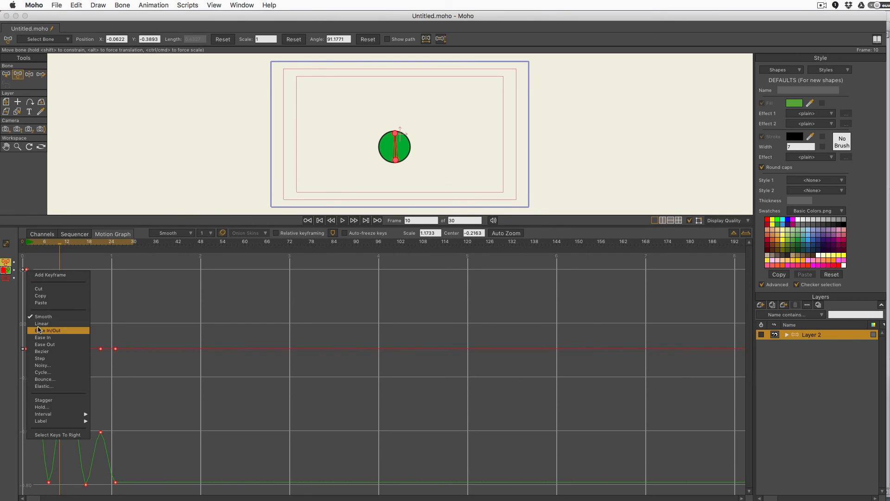
{"action": "left_click", "coordinate": [59, 355]}
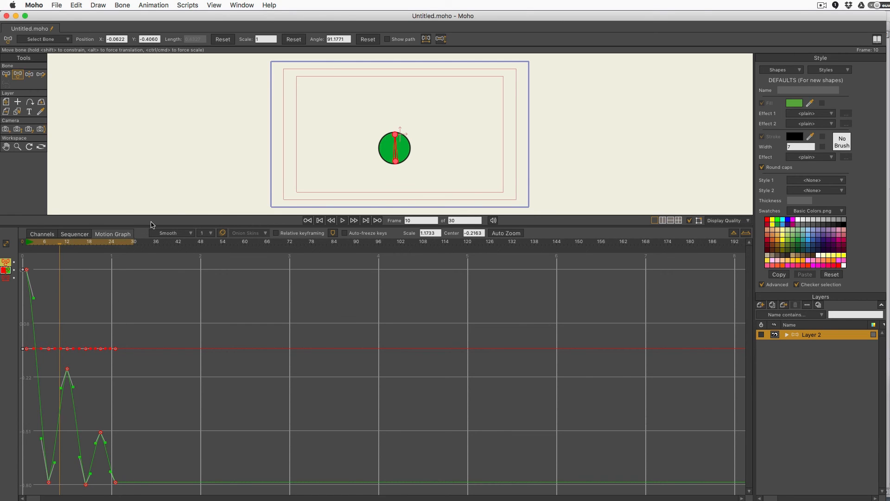
{"action": "left_click_drag", "start_coordinate": [151, 227], "coordinate": [153, 327]}
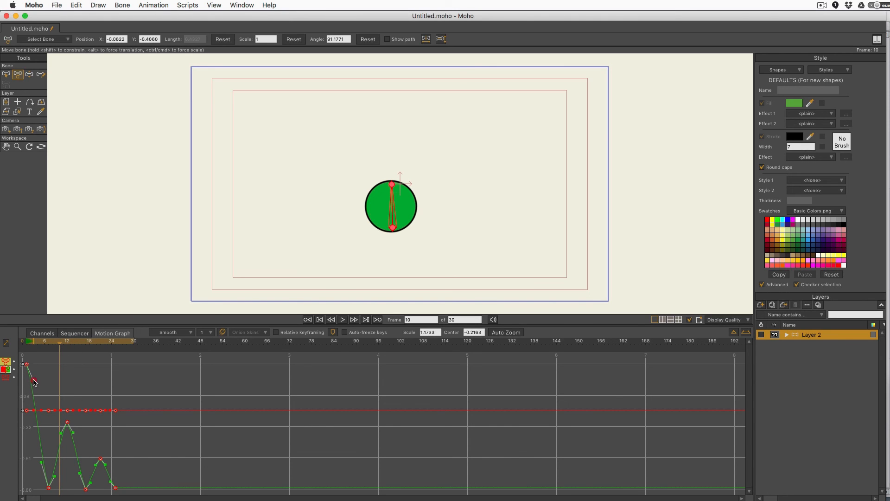
Step: Ease the curve out flatly from the first key and check the squash pose at frame 7
{"action": "left_click_drag", "start_coordinate": [34, 381], "coordinate": [41, 364]}
{"action": "mouse_move", "coordinate": [39, 343]}
{"action": "left_mouse_down"}
{"action": "mouse_move", "coordinate": [27, 344]}
{"action": "mouse_move", "coordinate": [50, 354]}
{"action": "left_mouse_up"}
{"action": "left_click", "coordinate": [48, 352]}
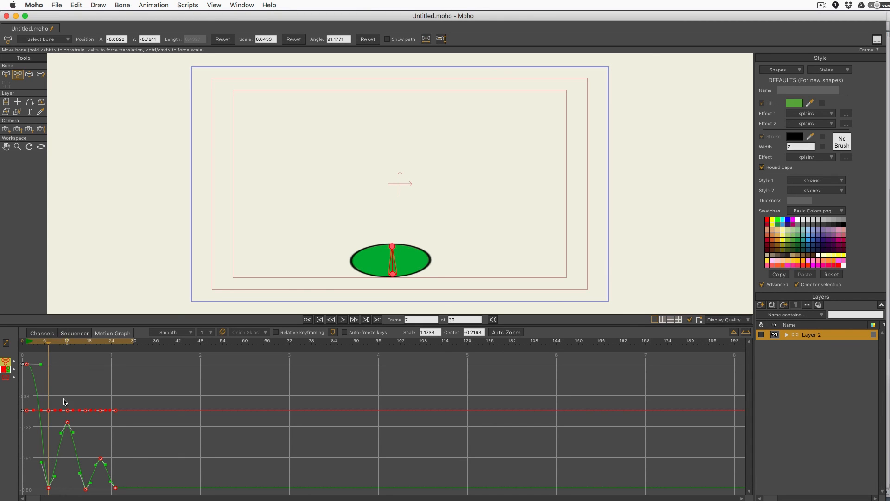
{"action": "left_click", "coordinate": [44, 462]}
{"action": "left_click", "coordinate": [53, 473]}
Step: Adjust the frame-12 key's handles, breaking them with Alt, to round the first bounce peak
{"action": "left_click_drag", "start_coordinate": [48, 342], "coordinate": [67, 342]}
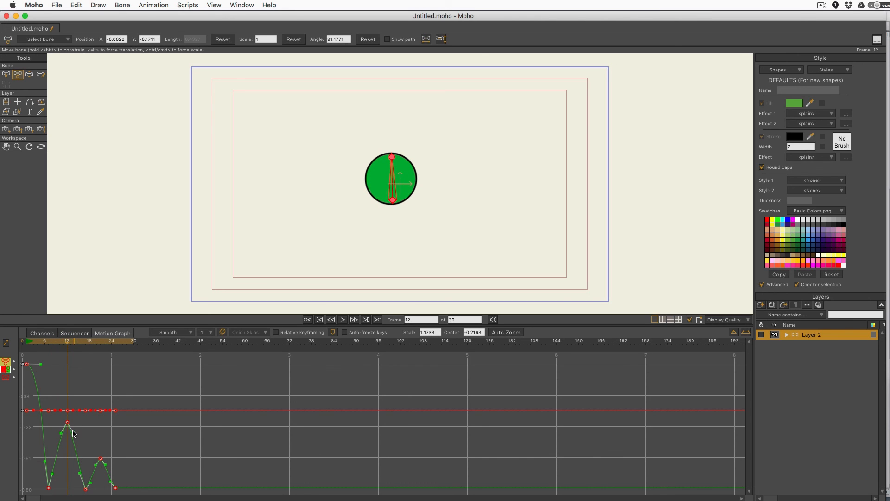
{"action": "mouse_move", "coordinate": [73, 432]}
{"action": "left_mouse_down"}
{"action": "mouse_move", "coordinate": [76, 424]}
{"action": "mouse_move", "coordinate": [58, 423]}
{"action": "mouse_move", "coordinate": [78, 423]}
{"action": "mouse_move", "coordinate": [56, 420]}
{"action": "mouse_move", "coordinate": [86, 429]}
{"action": "mouse_move", "coordinate": [82, 412]}
{"action": "mouse_move", "coordinate": [84, 436]}
{"action": "mouse_move", "coordinate": [85, 413]}
{"action": "mouse_move", "coordinate": [85, 433]}
{"action": "mouse_move", "coordinate": [85, 414]}
{"action": "mouse_move", "coordinate": [84, 430]}
{"action": "mouse_move", "coordinate": [83, 422]}
{"action": "left_mouse_up"}
{"action": "key", "text": "ctrl"}
{"action": "left_click_drag", "start_coordinate": [84, 423], "coordinate": [85, 431]}
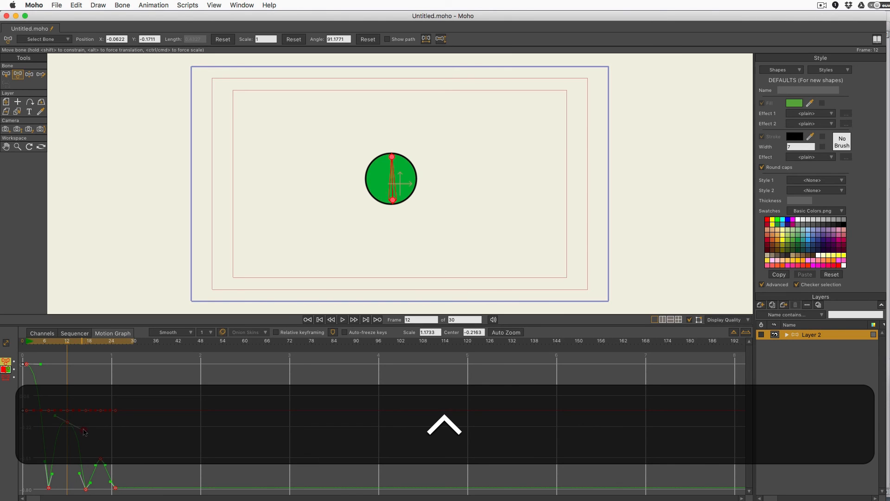
{"action": "key", "text": "alt"}
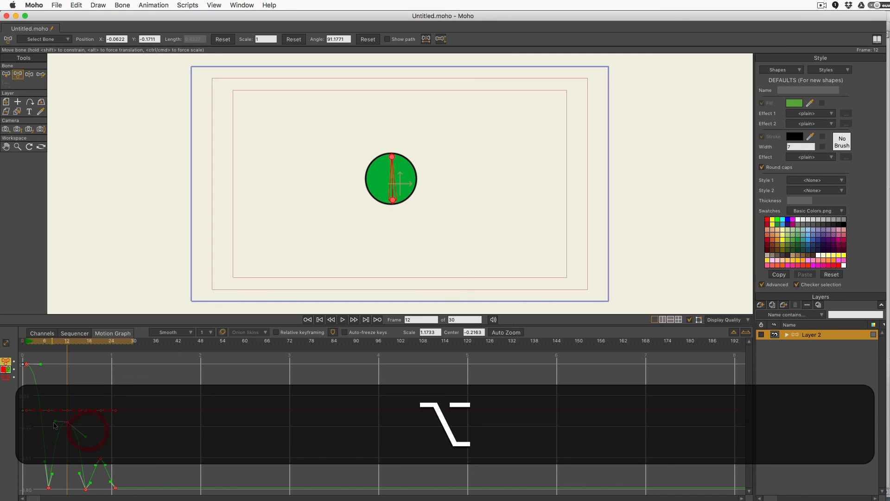
{"action": "left_click_drag", "start_coordinate": [54, 427], "coordinate": [55, 430]}
{"action": "left_click_drag", "start_coordinate": [53, 431], "coordinate": [55, 425]}
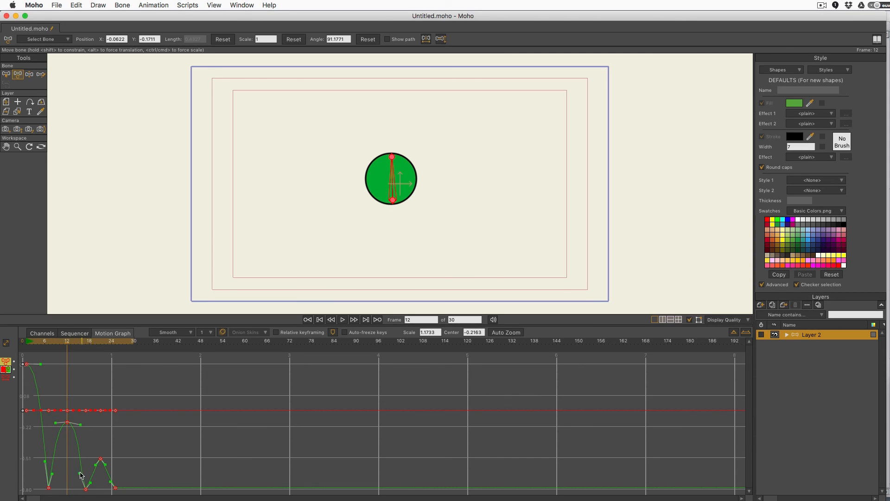
Step: Round off the second bounce arc near frame 21 and play the bounce to check
{"action": "left_click_drag", "start_coordinate": [80, 473], "coordinate": [109, 458]}
{"action": "left_click", "coordinate": [115, 482]}
{"action": "left_click", "coordinate": [344, 320]}
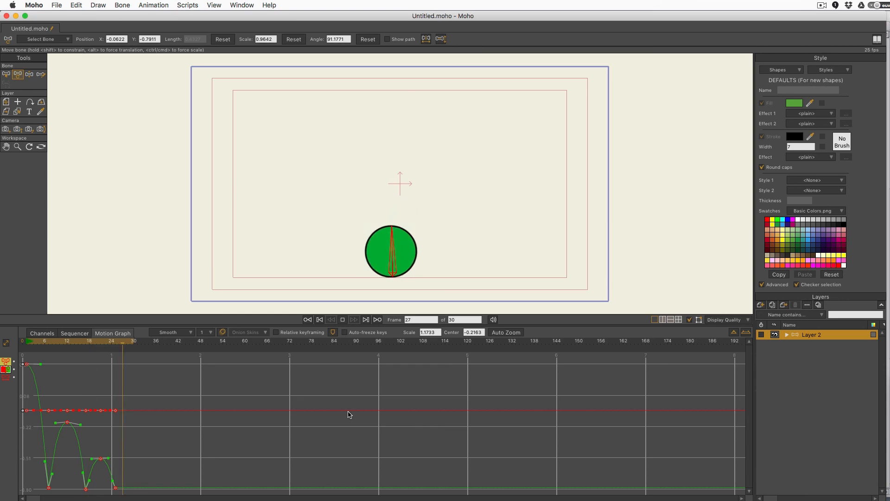
Step: Stop playback, display the bone's scale curve, scrub the squash, and select all scale keyframes
{"action": "left_click", "coordinate": [344, 319]}
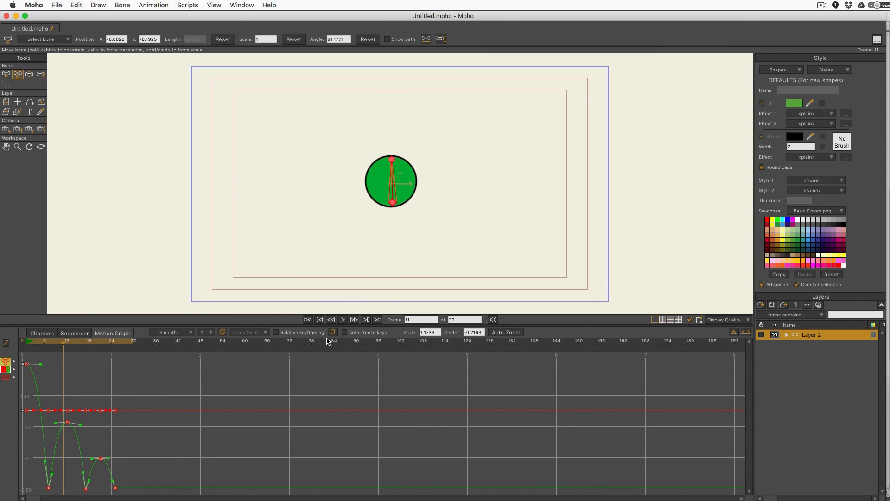
{"action": "left_click", "coordinate": [6, 378]}
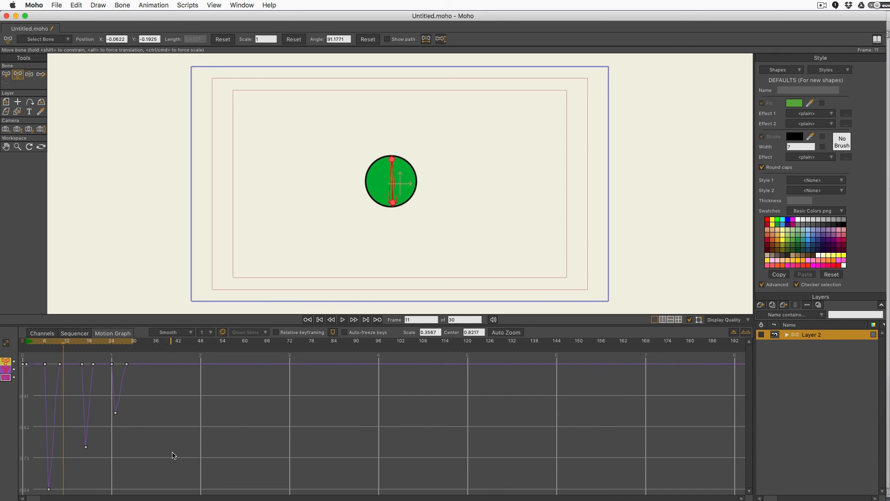
{"action": "left_click_drag", "start_coordinate": [30, 342], "coordinate": [61, 393]}
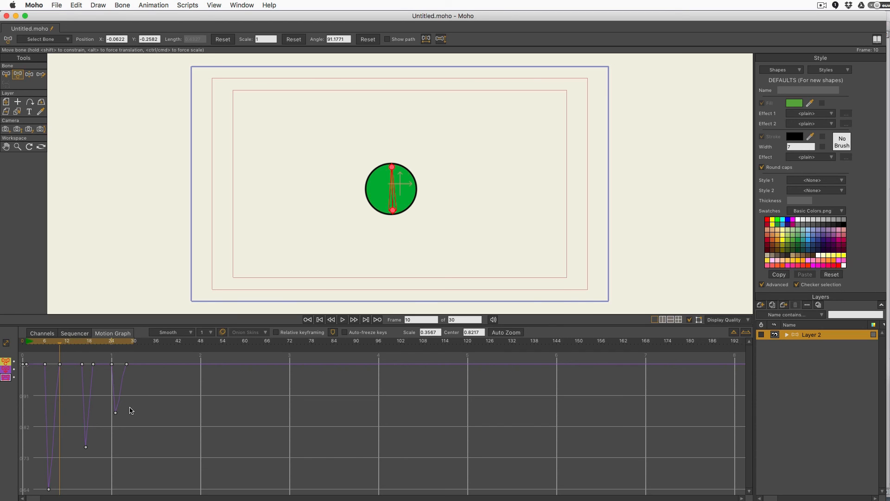
{"action": "left_click_drag", "start_coordinate": [149, 354], "coordinate": [28, 495]}
Step: Set the scale keyframes to Bezier and review frames 5 to 9 around the squash
{"action": "right_click", "coordinate": [46, 368]}
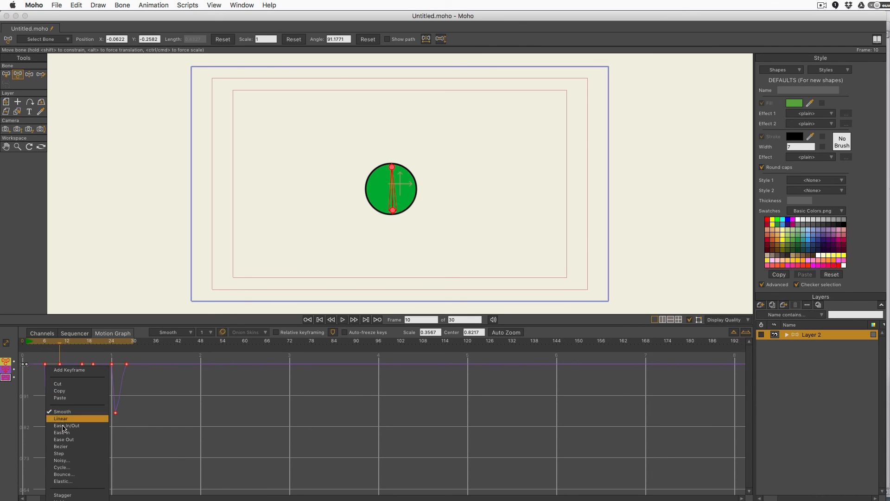
{"action": "left_click", "coordinate": [67, 447]}
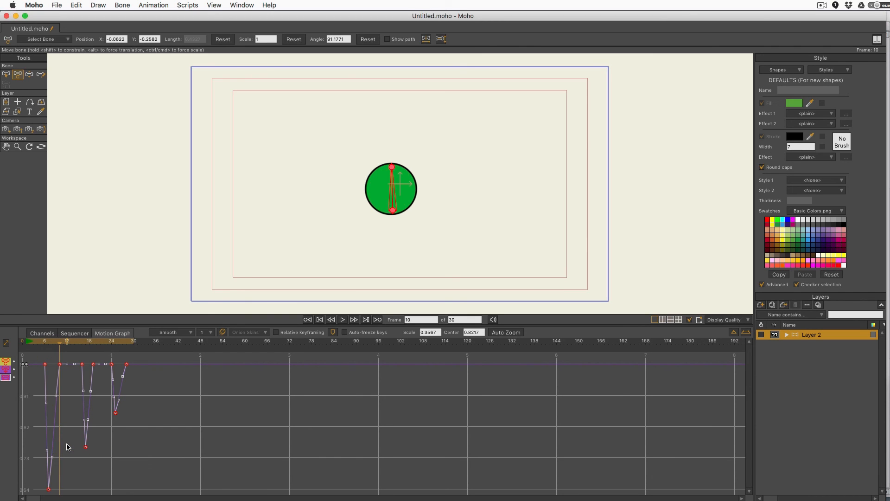
{"action": "left_click_drag", "start_coordinate": [42, 344], "coordinate": [48, 346]}
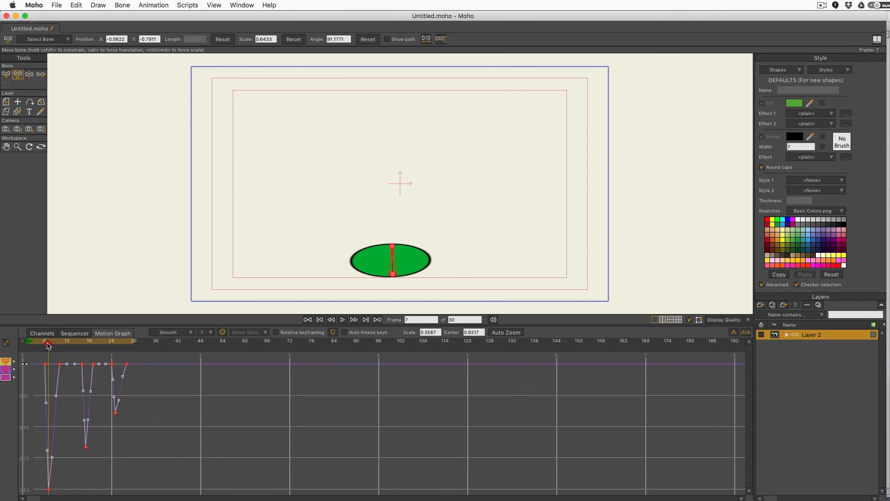
{"action": "mouse_move", "coordinate": [49, 346]}
{"action": "left_mouse_down"}
{"action": "mouse_move", "coordinate": [59, 348]}
{"action": "mouse_move", "coordinate": [51, 355]}
{"action": "left_mouse_up"}
{"action": "left_click_drag", "start_coordinate": [34, 351], "coordinate": [82, 348]}
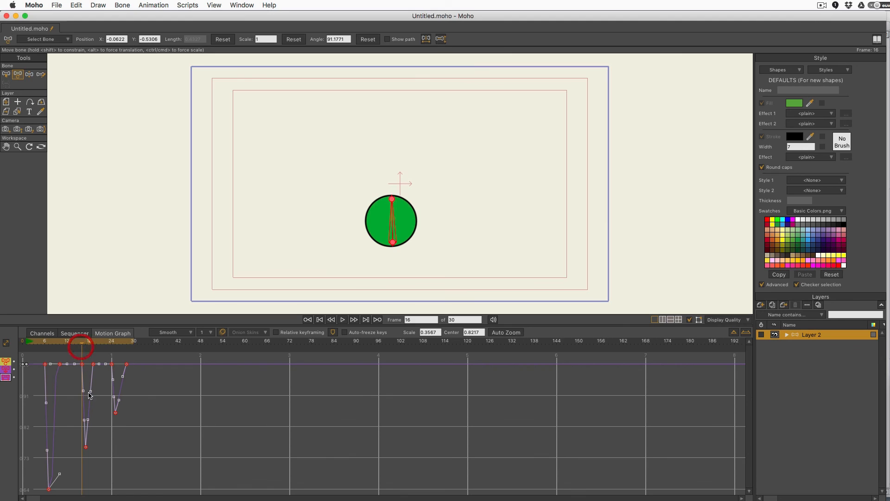
Step: Test and undo scale handle tweaks near frames 16–17, play back, then show translation curves again
{"action": "left_click", "coordinate": [82, 431]}
{"action": "key", "text": "super+z"}
{"action": "left_click_drag", "start_coordinate": [82, 346], "coordinate": [87, 347]}
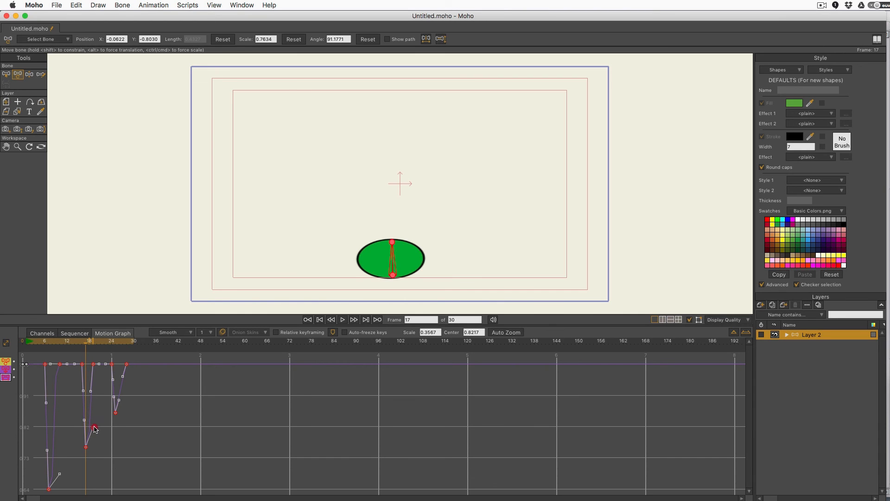
{"action": "left_click_drag", "start_coordinate": [91, 391], "coordinate": [89, 368]}
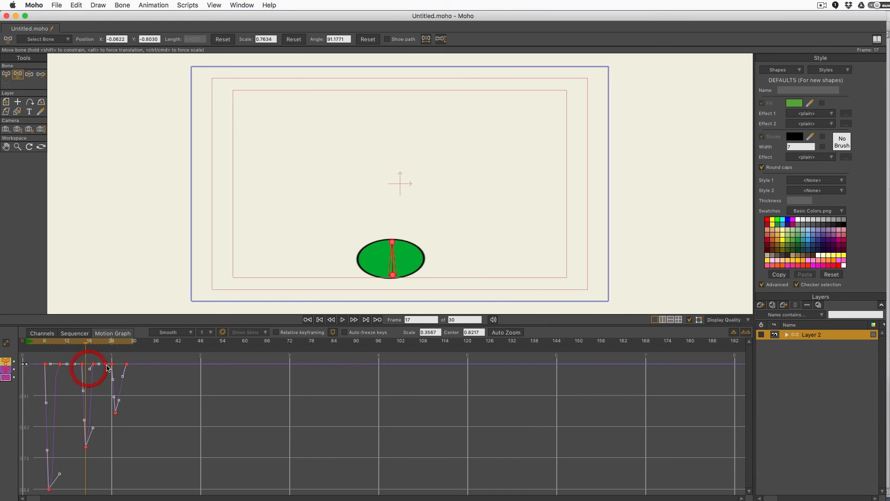
{"action": "key", "text": "super+z"}
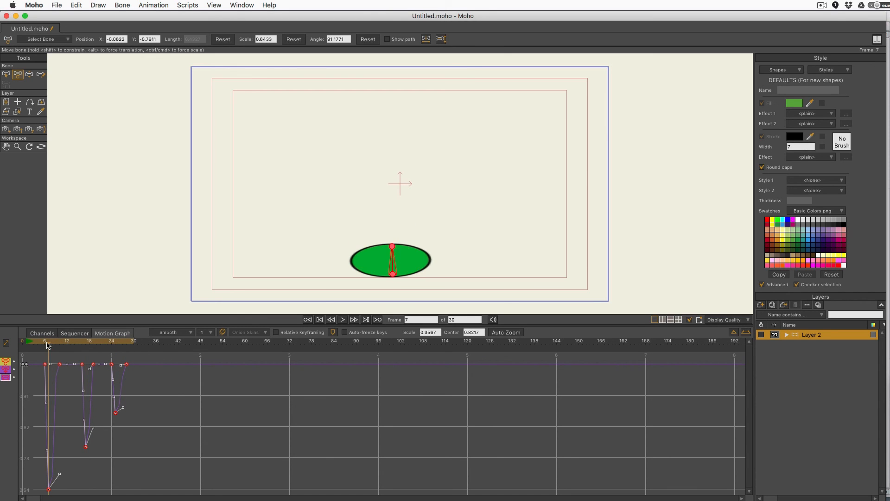
{"action": "left_click", "coordinate": [342, 320]}
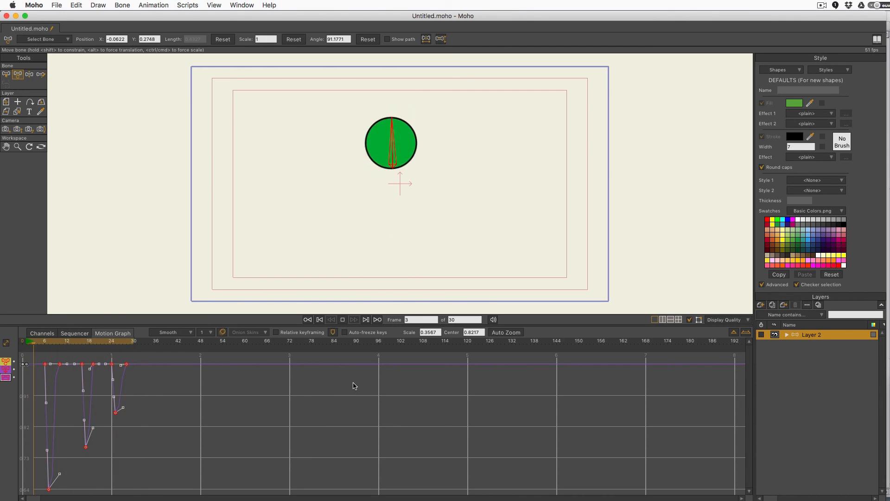
{"action": "left_click", "coordinate": [5, 371]}
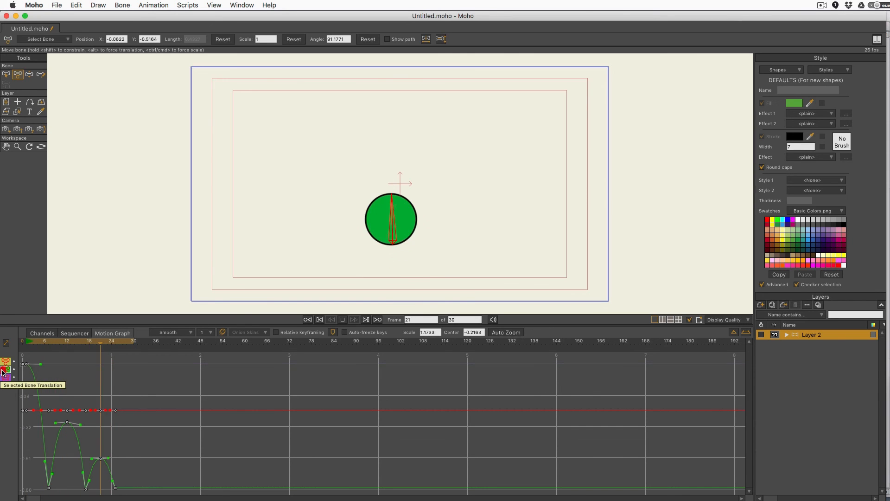